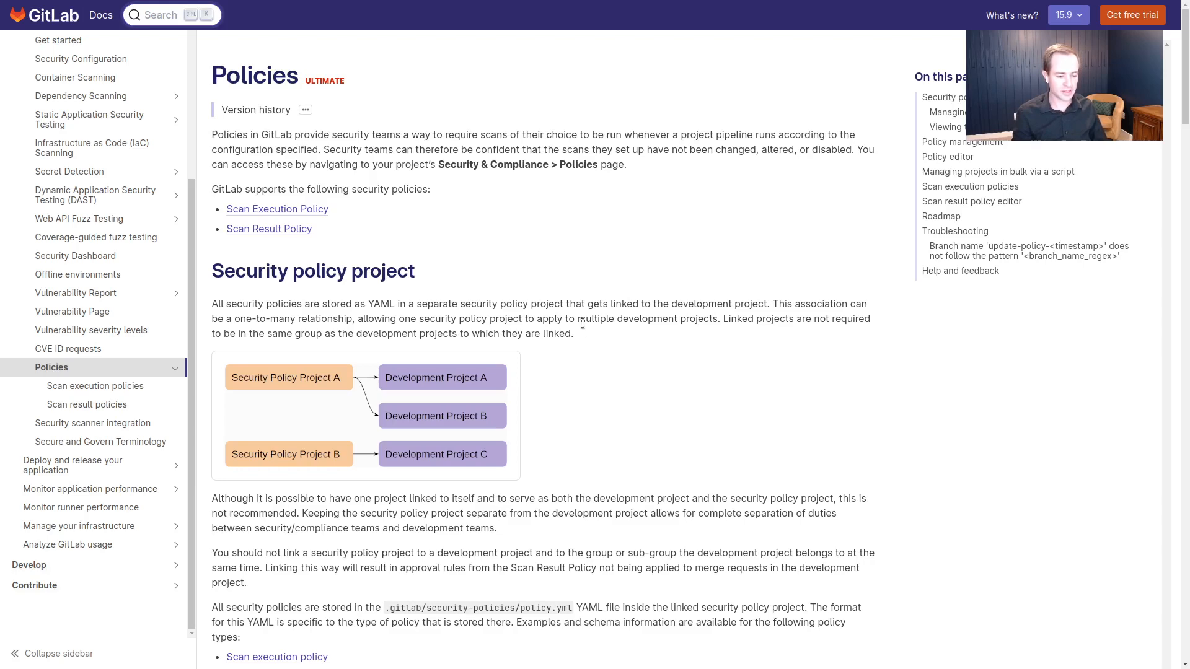
Switch from the Docs tab to the Simple Notes Demo project's security policies list
key(ctrl+Tab)
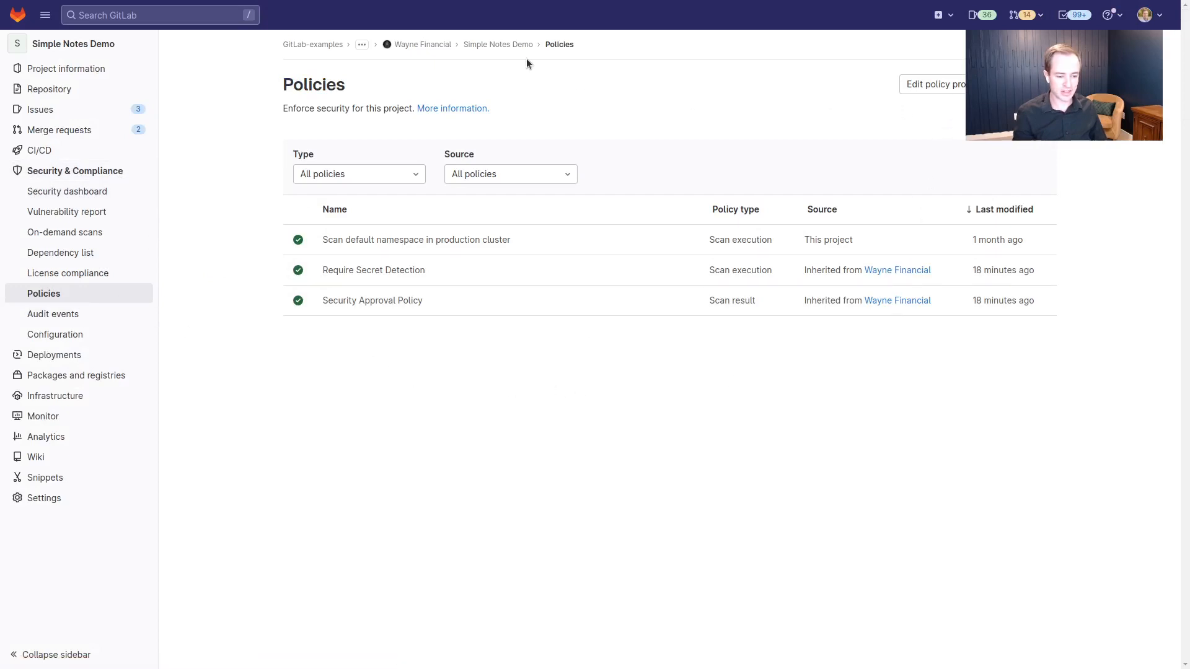
click(948, 89)
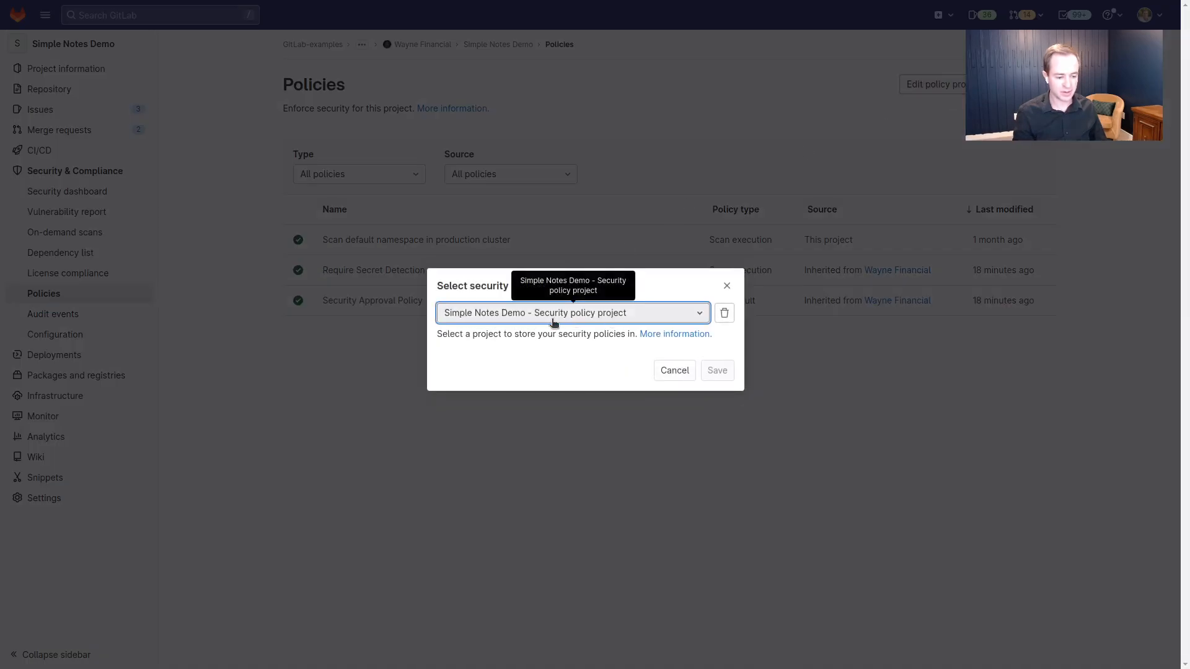
click(728, 288)
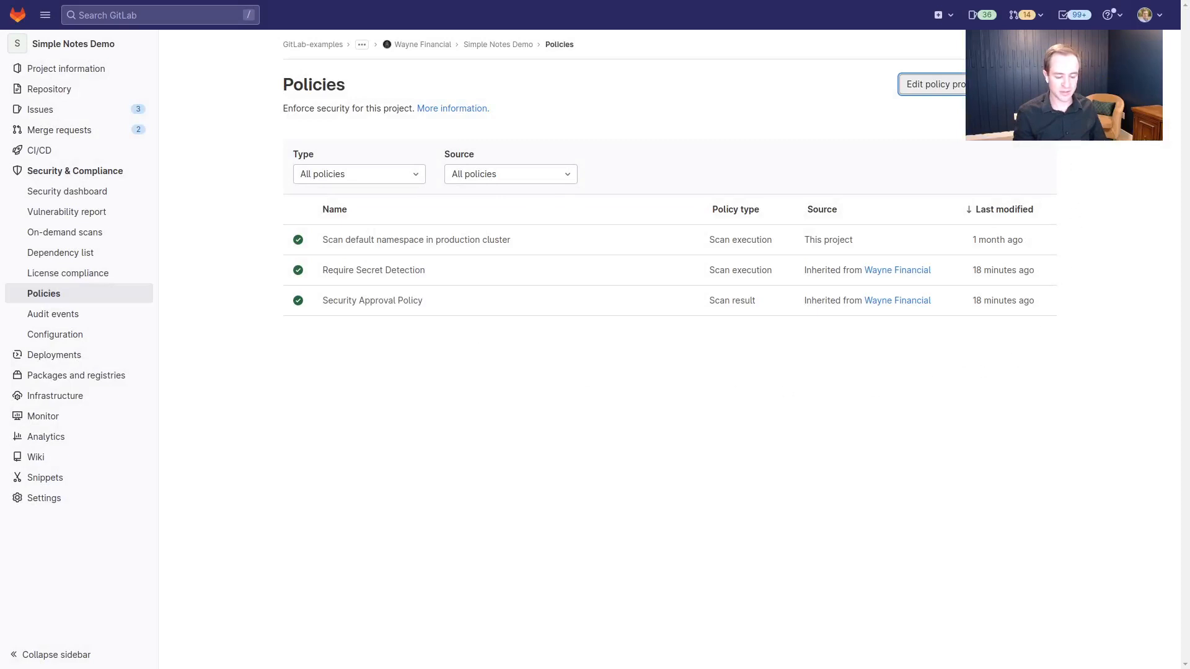
click(1026, 84)
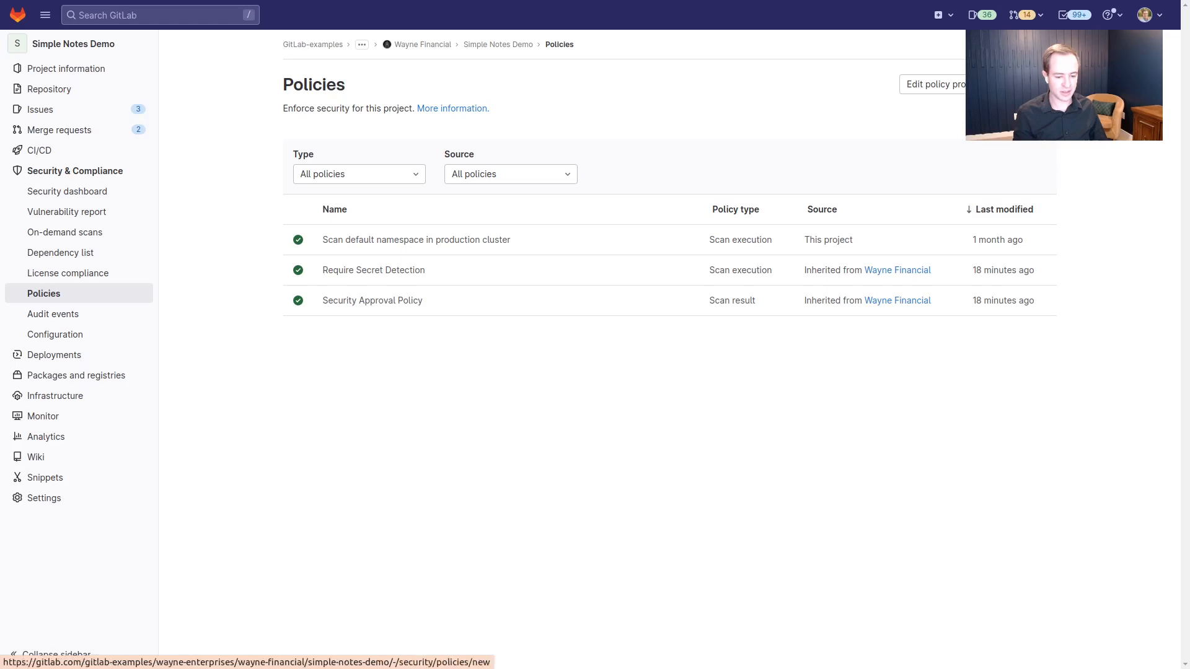
Create a scan result policy named 'License Approval Policy', described as 'Block GNU v3 licenses'
click(1025, 84)
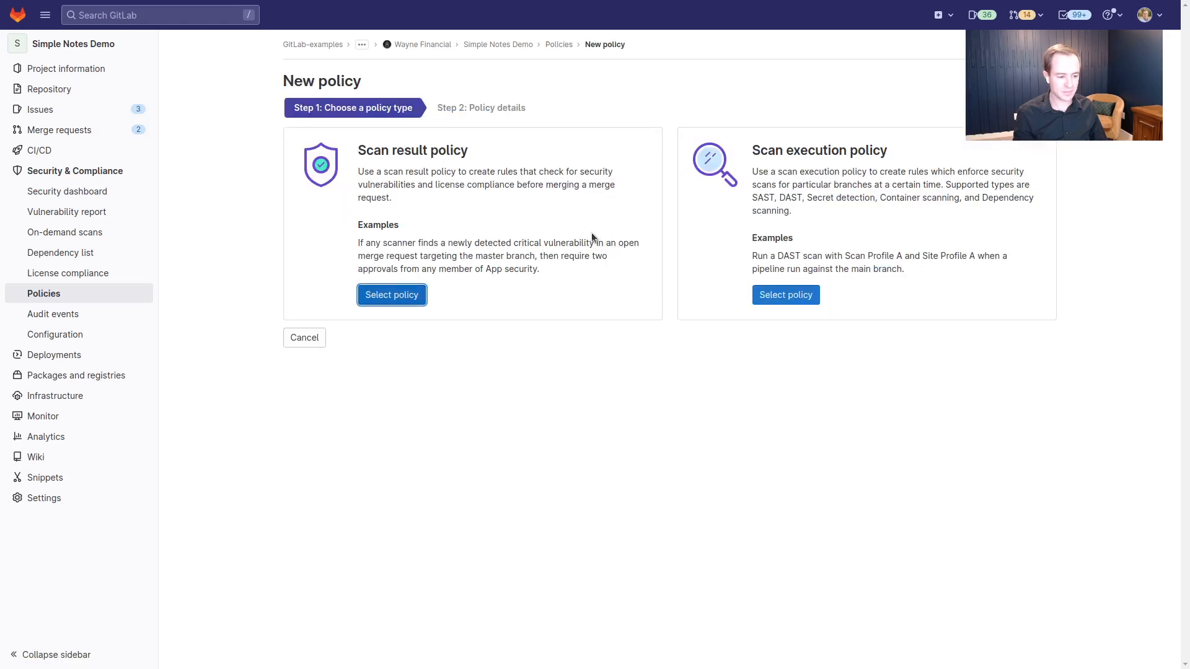
click(392, 295)
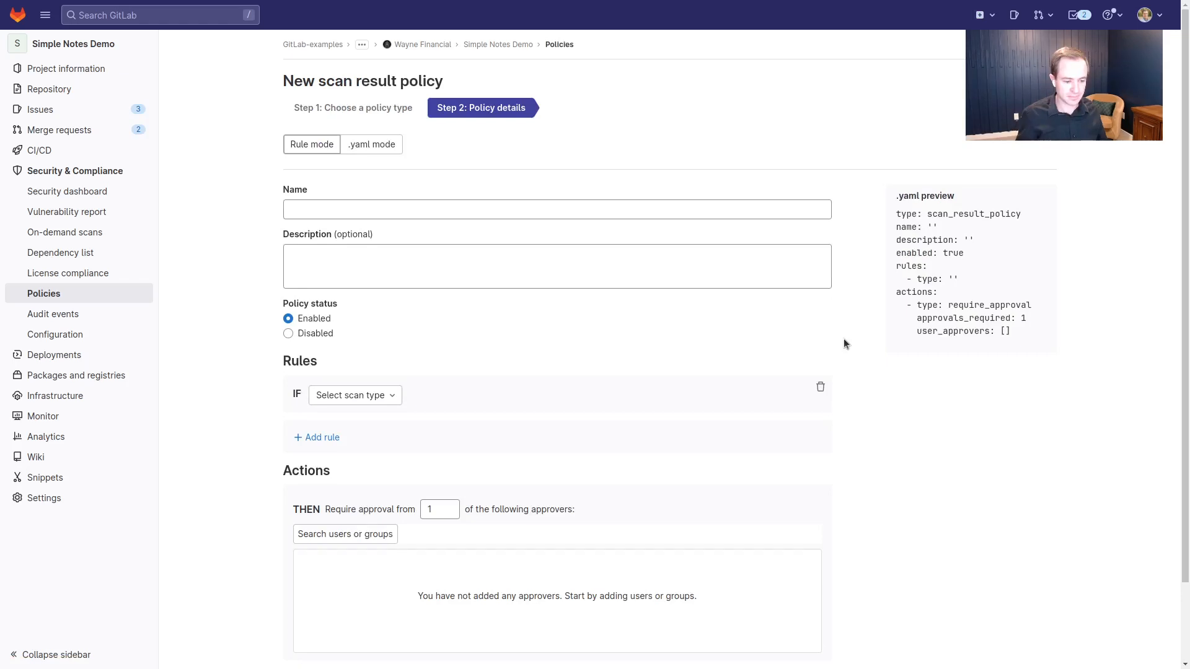
click(518, 217)
text(L)
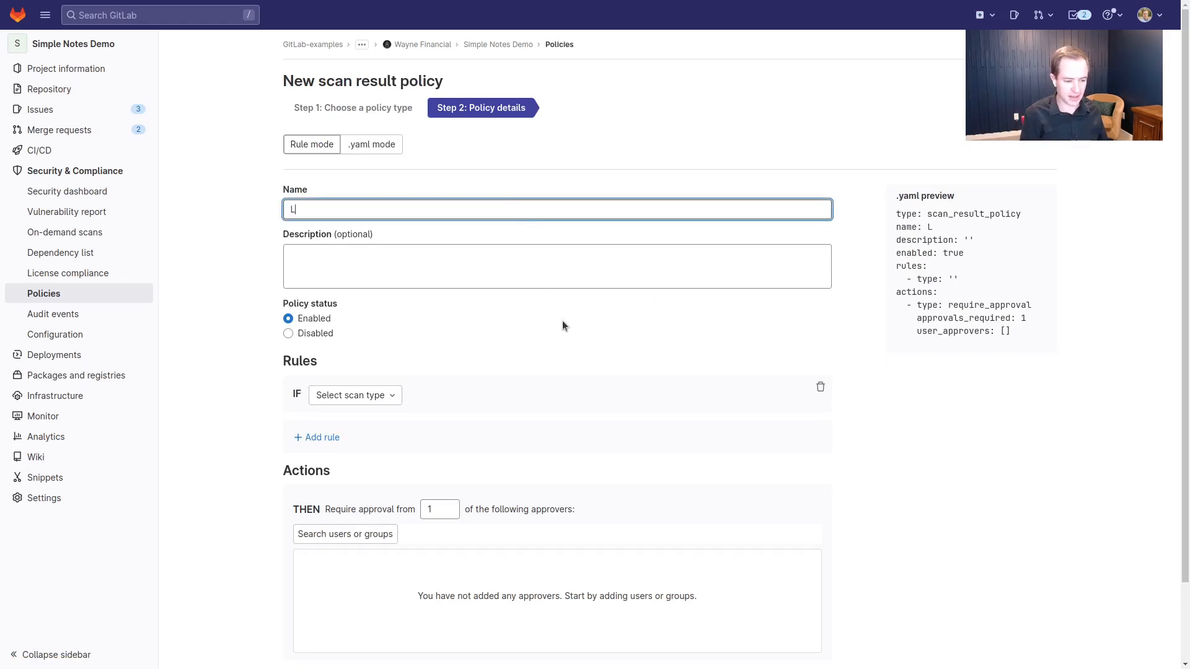
text(icense A)
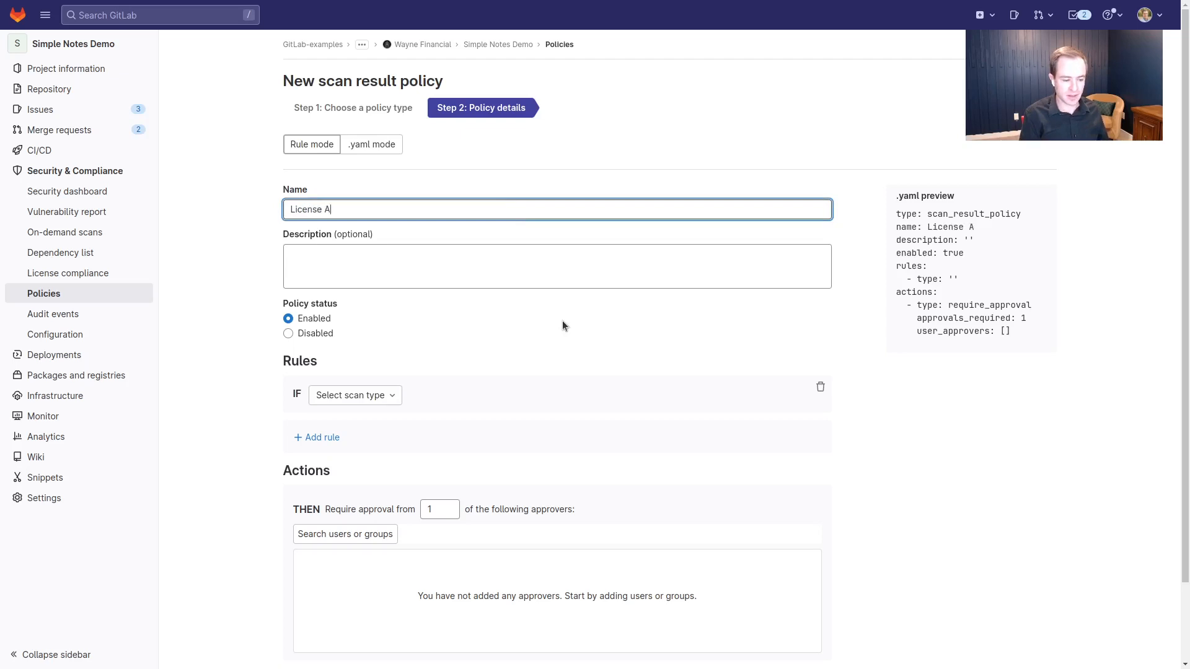
text(pproval Policy)
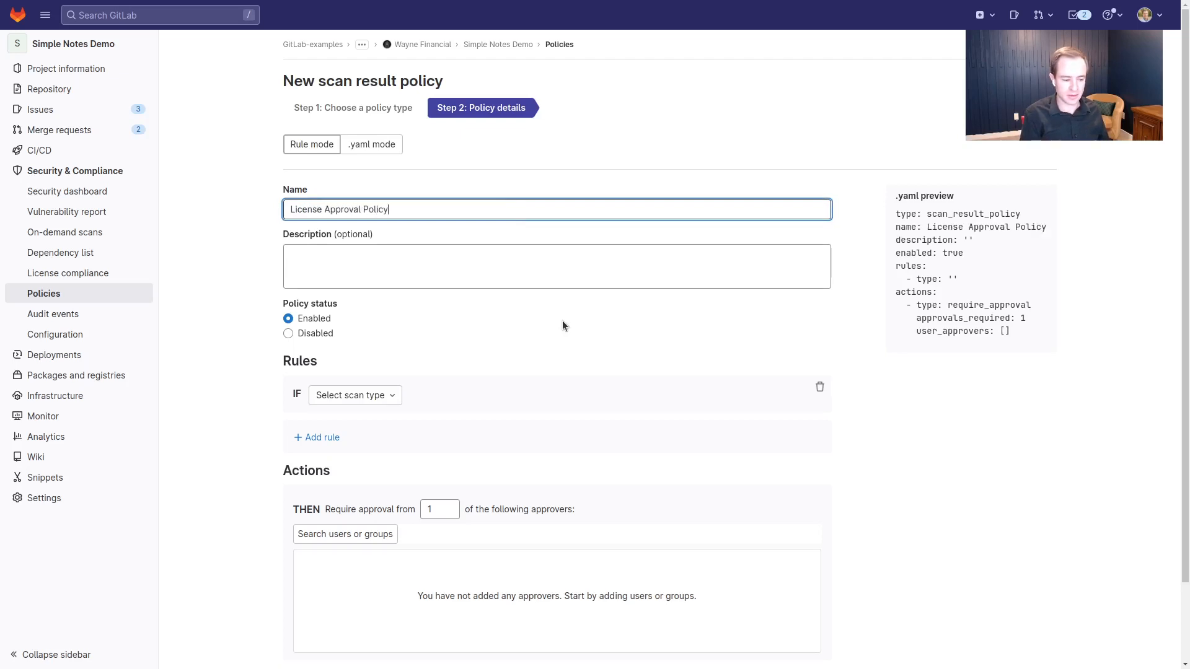
key(Tab)
text(Bloc)
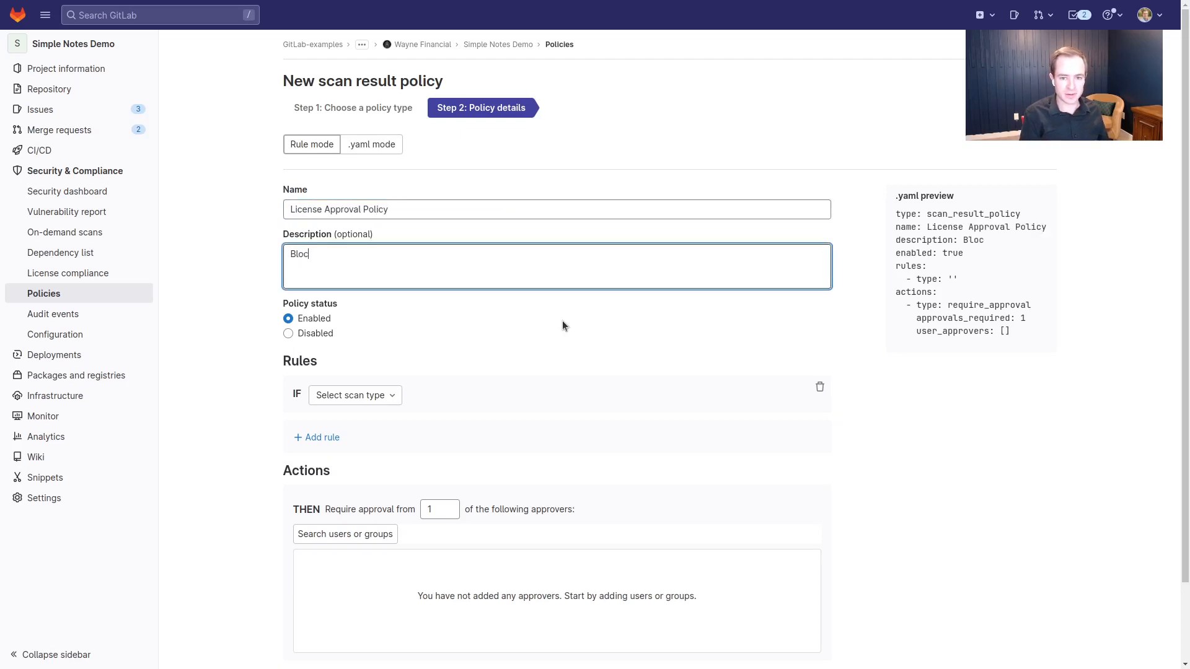
text(k GNU v)
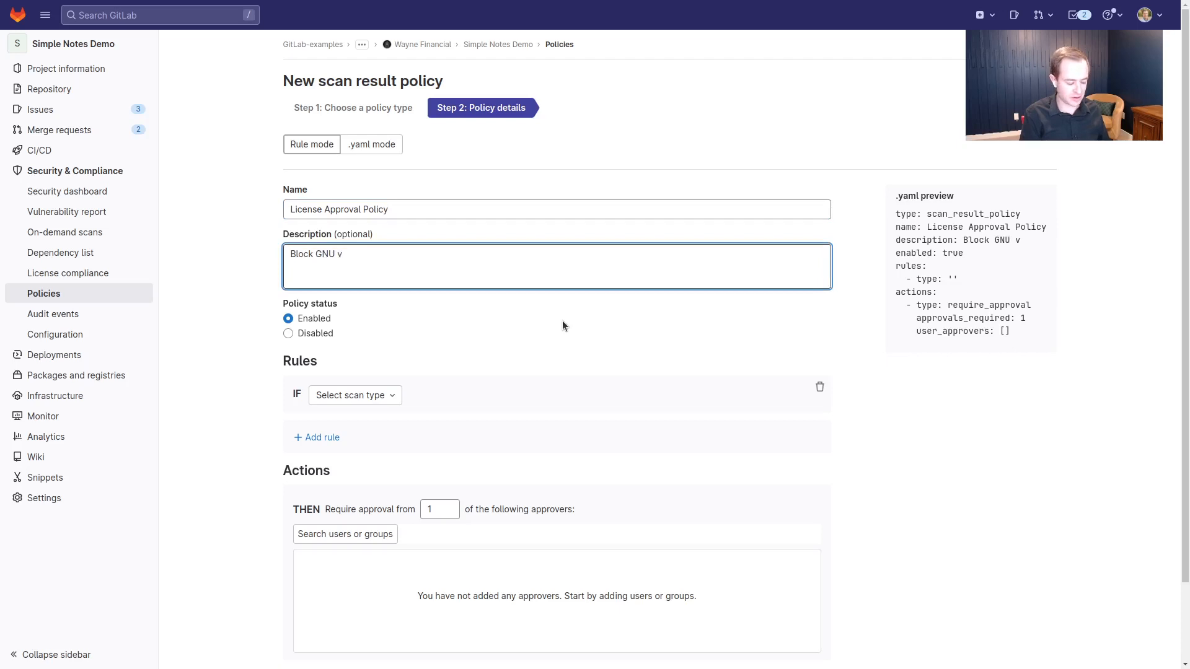
text(3 licenses)
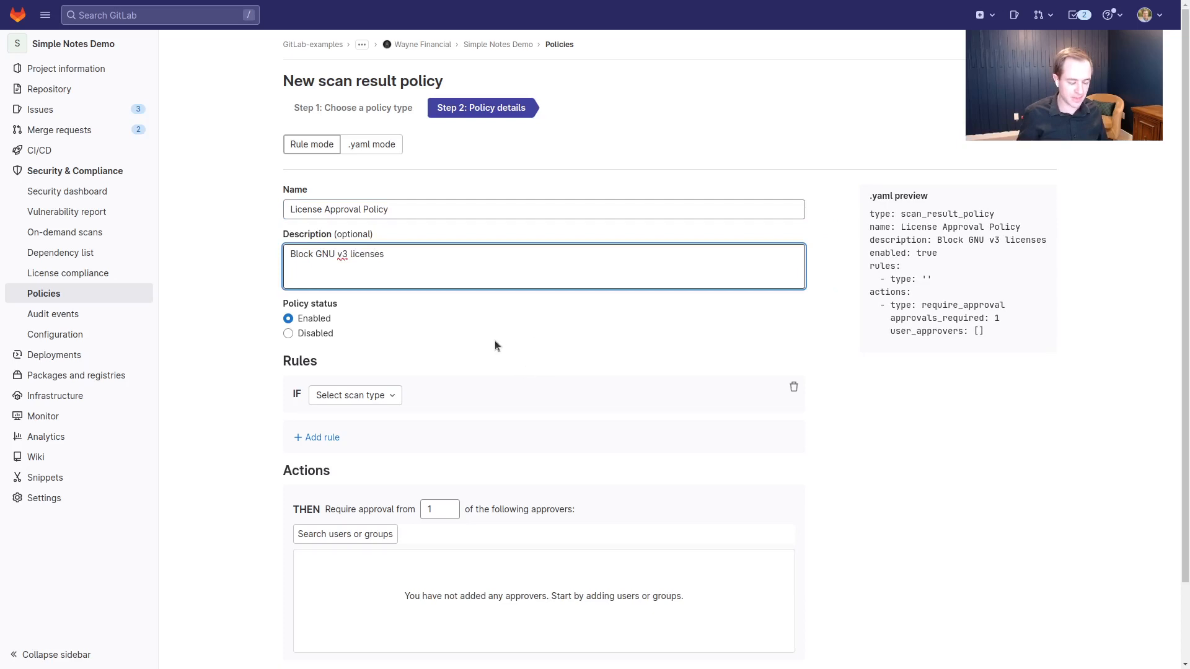
Set the rule's scan type to License Scan and change license matching to 'except'
click(389, 397)
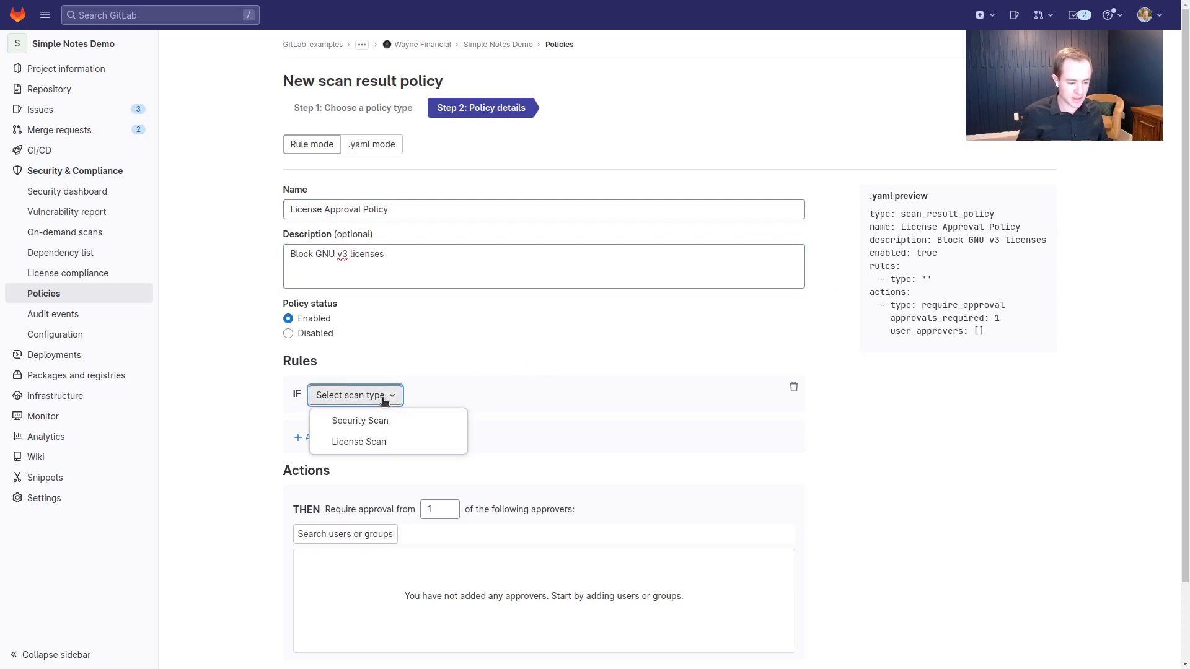
click(359, 442)
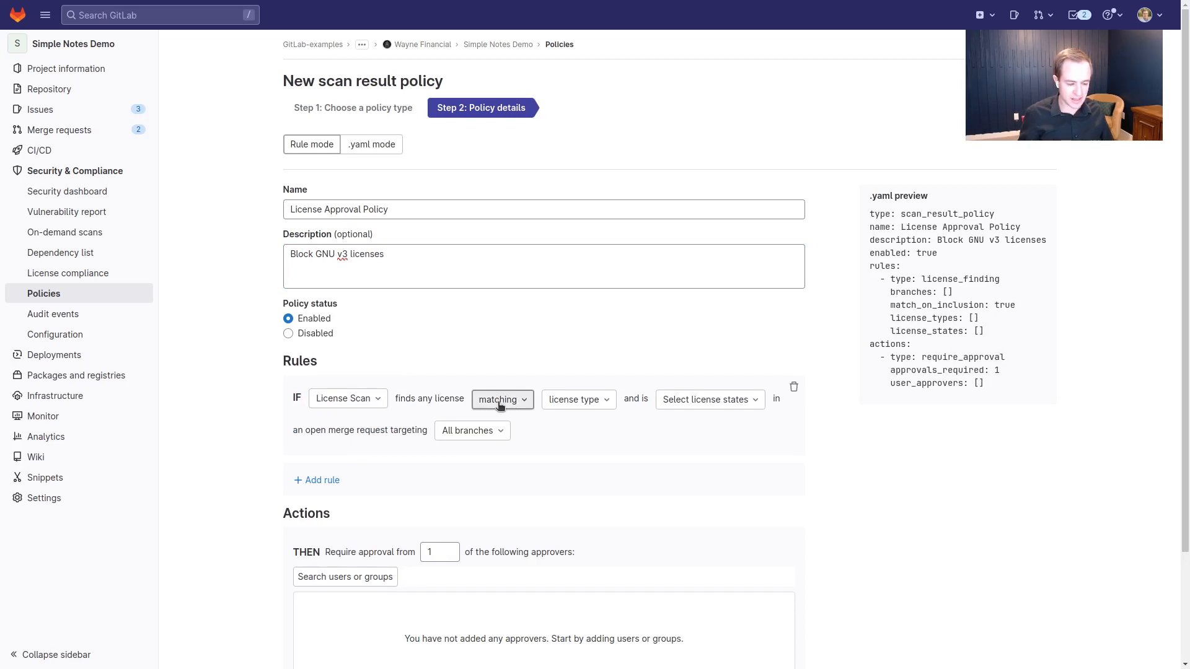
click(592, 404)
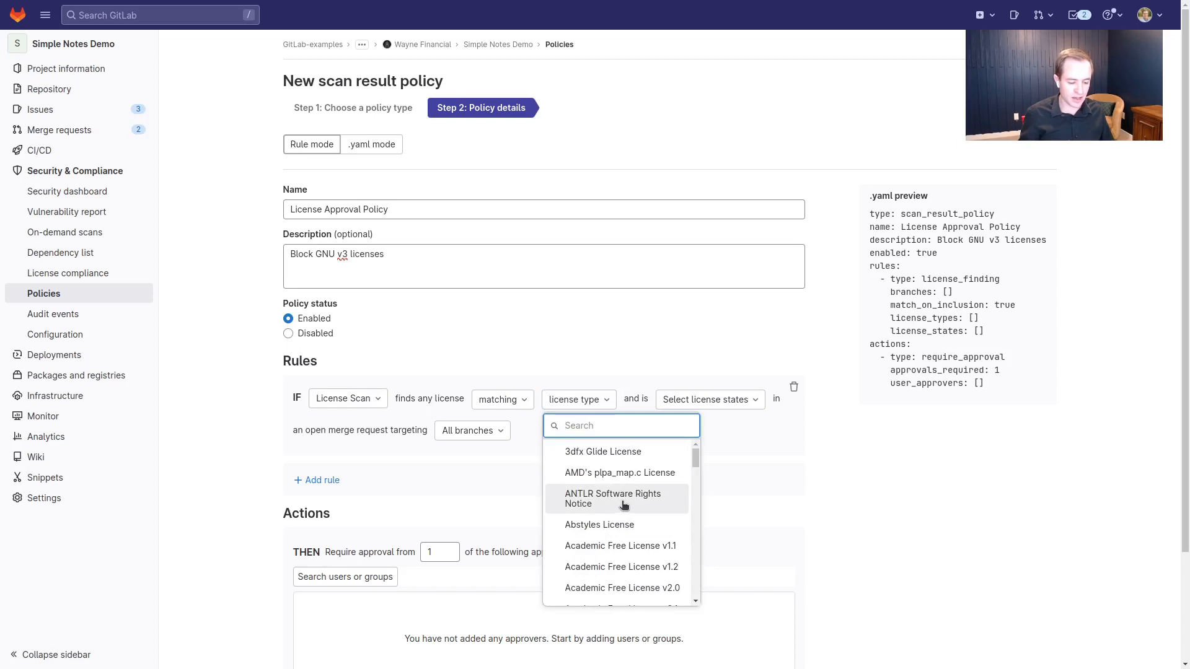
click(835, 510)
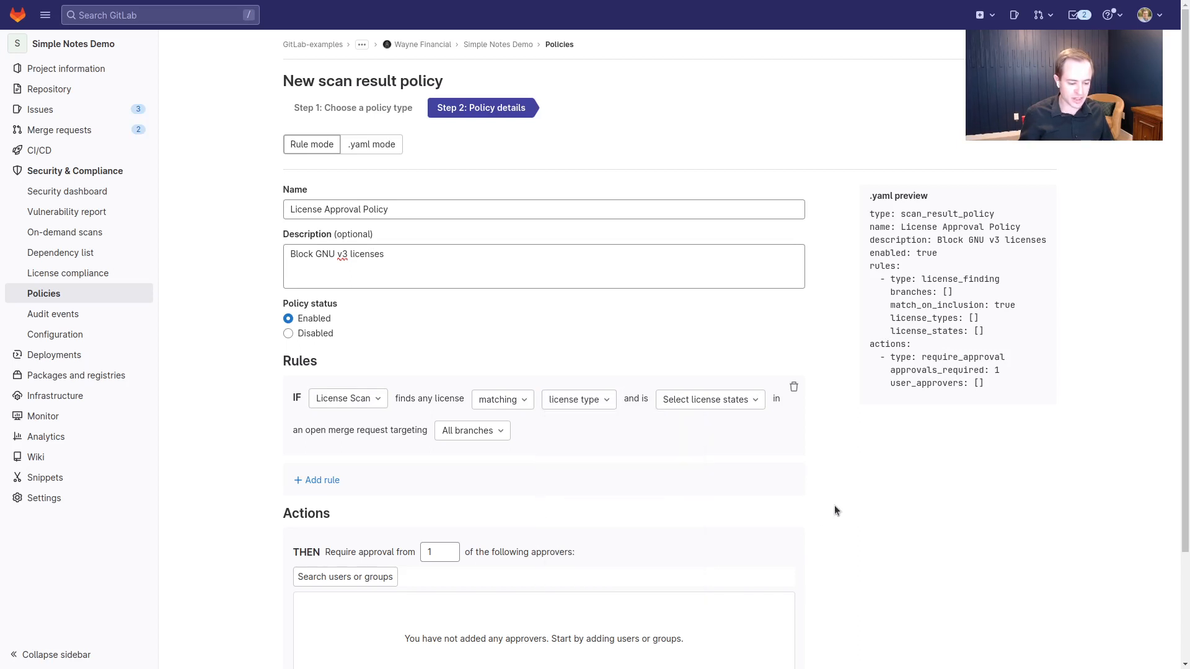
click(526, 404)
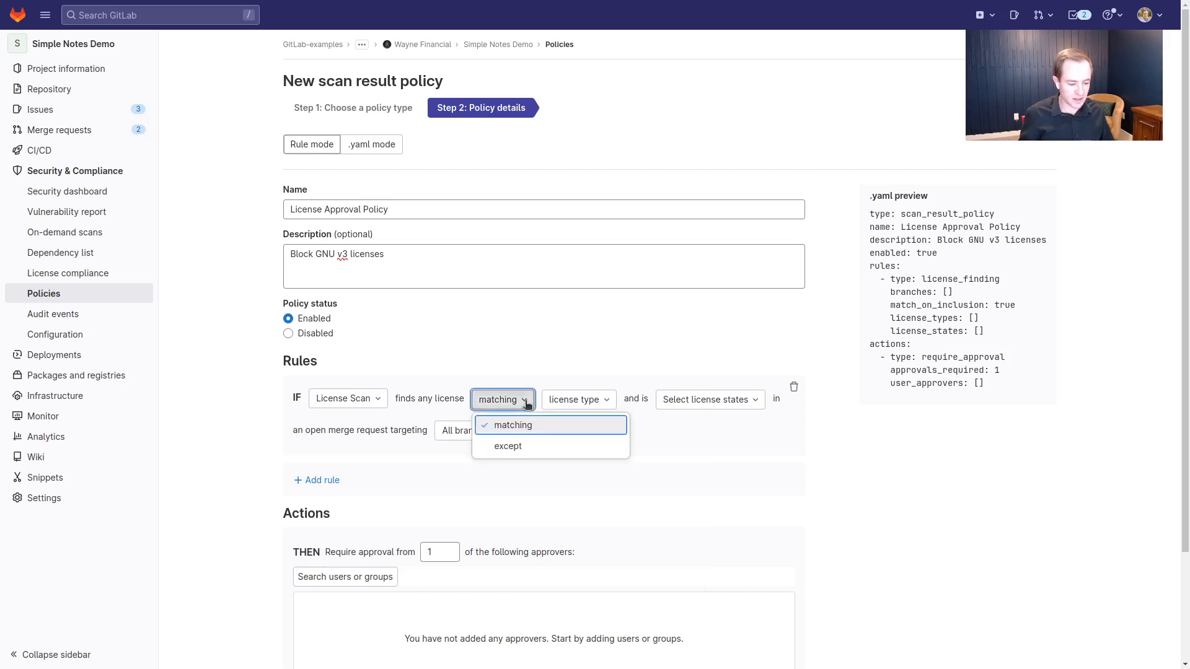
click(524, 448)
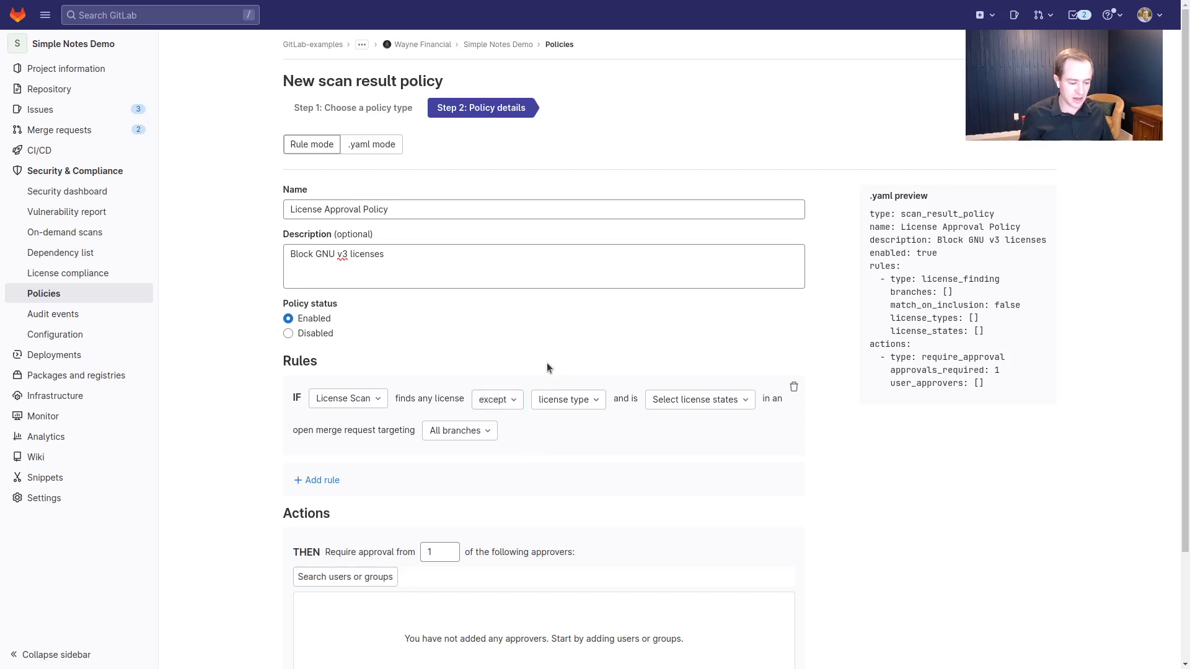
click(567, 404)
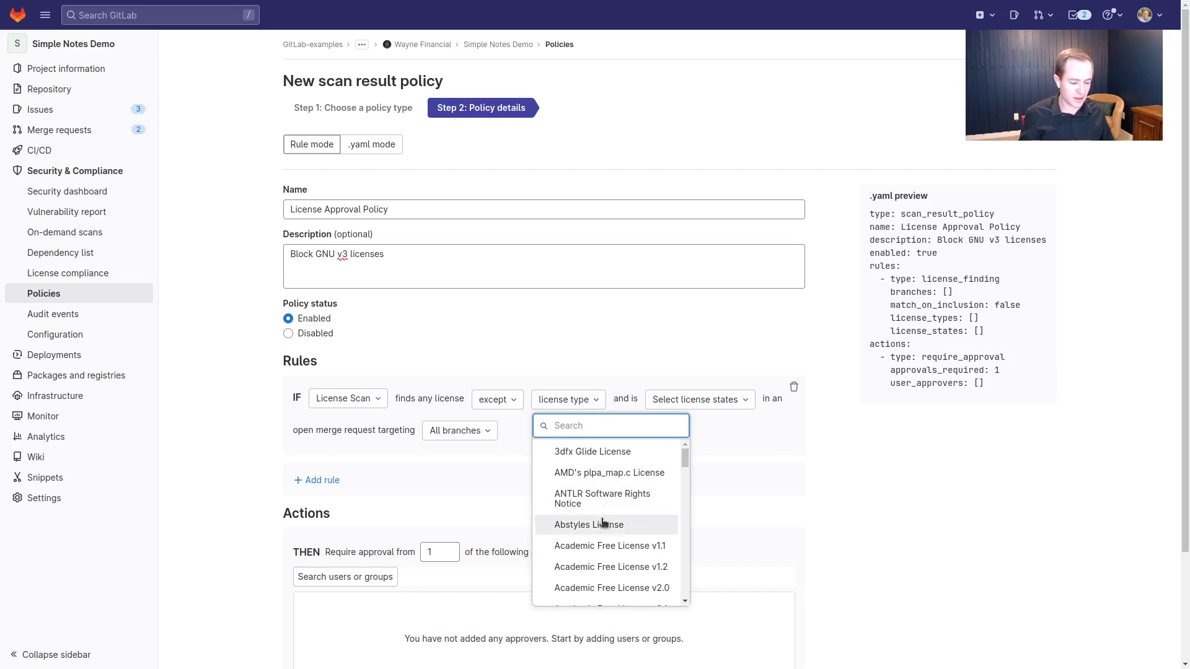
click(846, 519)
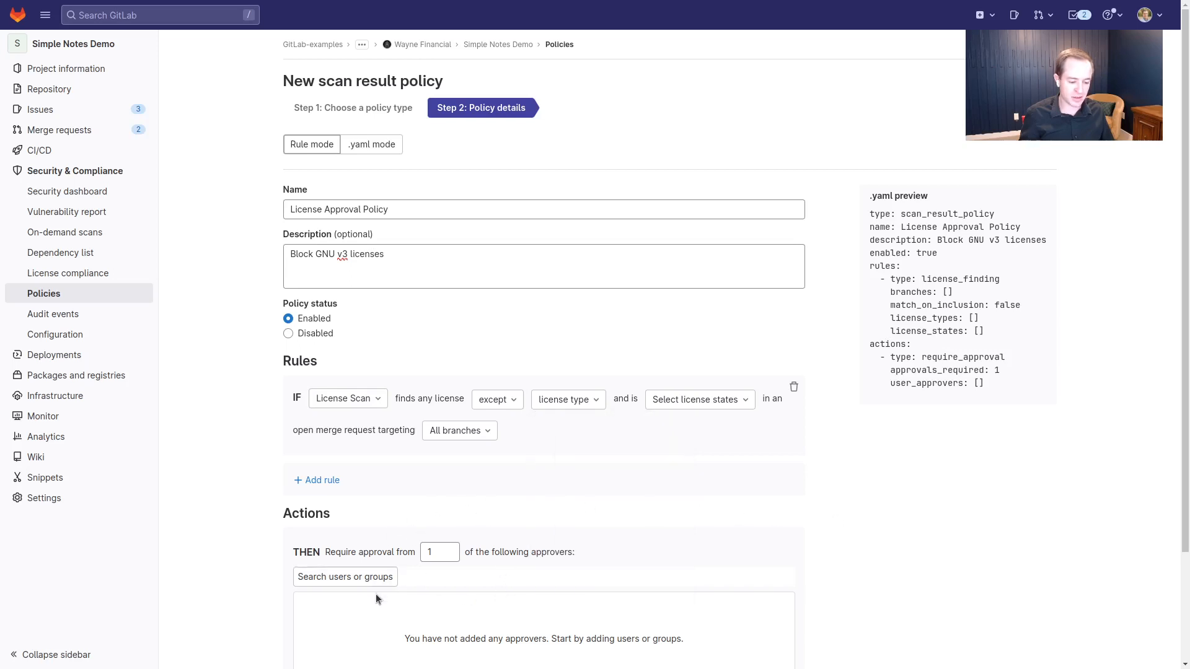
Switch the rule back to matching, and select GNU Affero General Public License v3.0
click(512, 406)
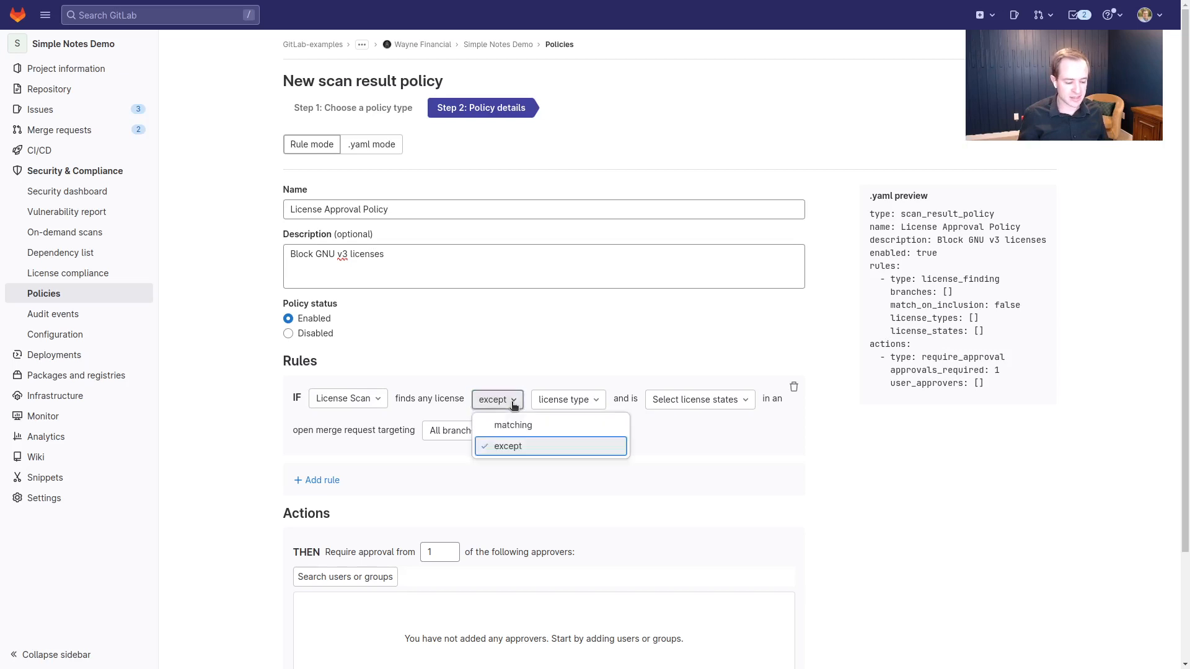
click(525, 428)
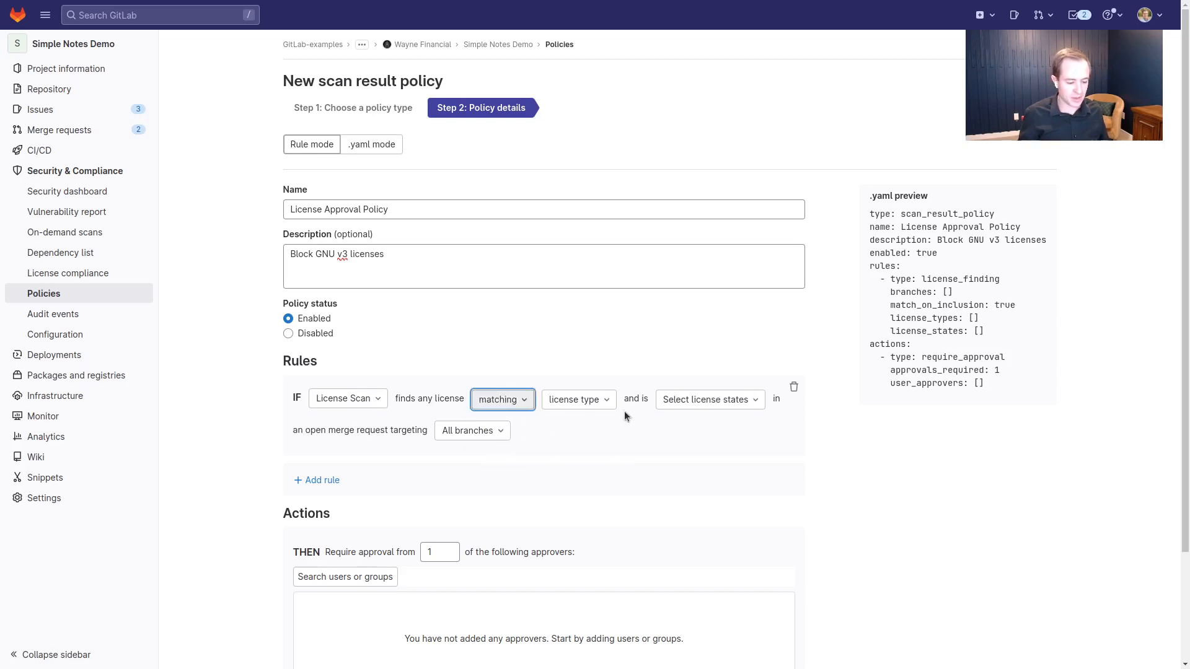
click(610, 403)
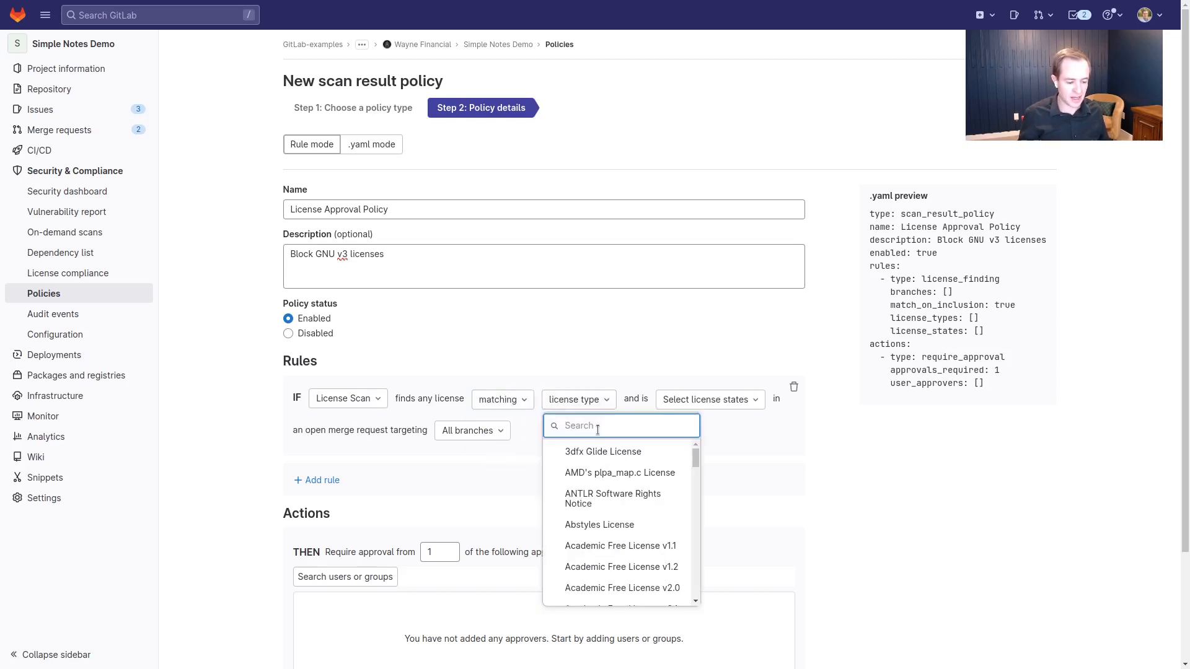
text(GNU)
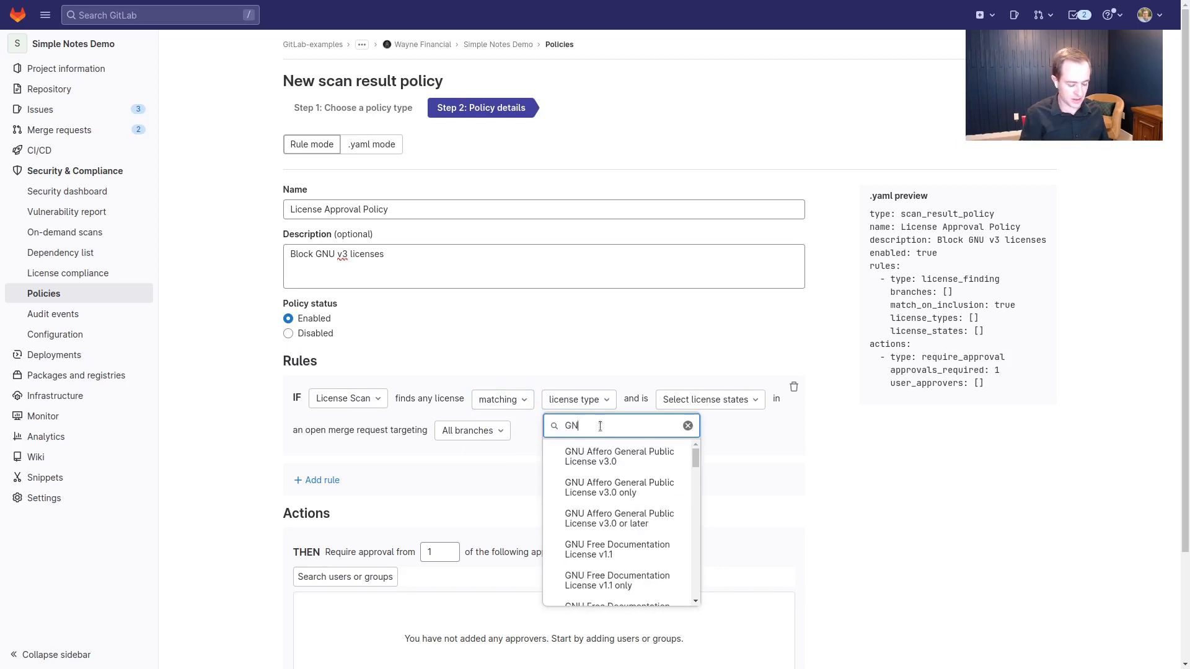
click(622, 463)
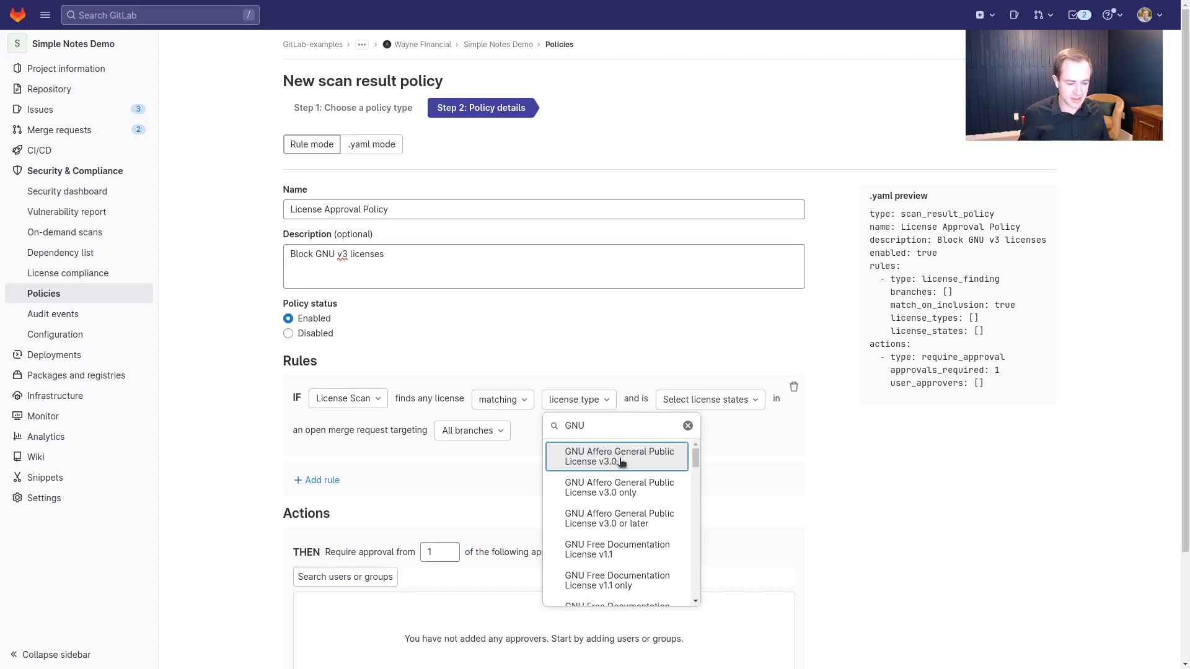
click(627, 343)
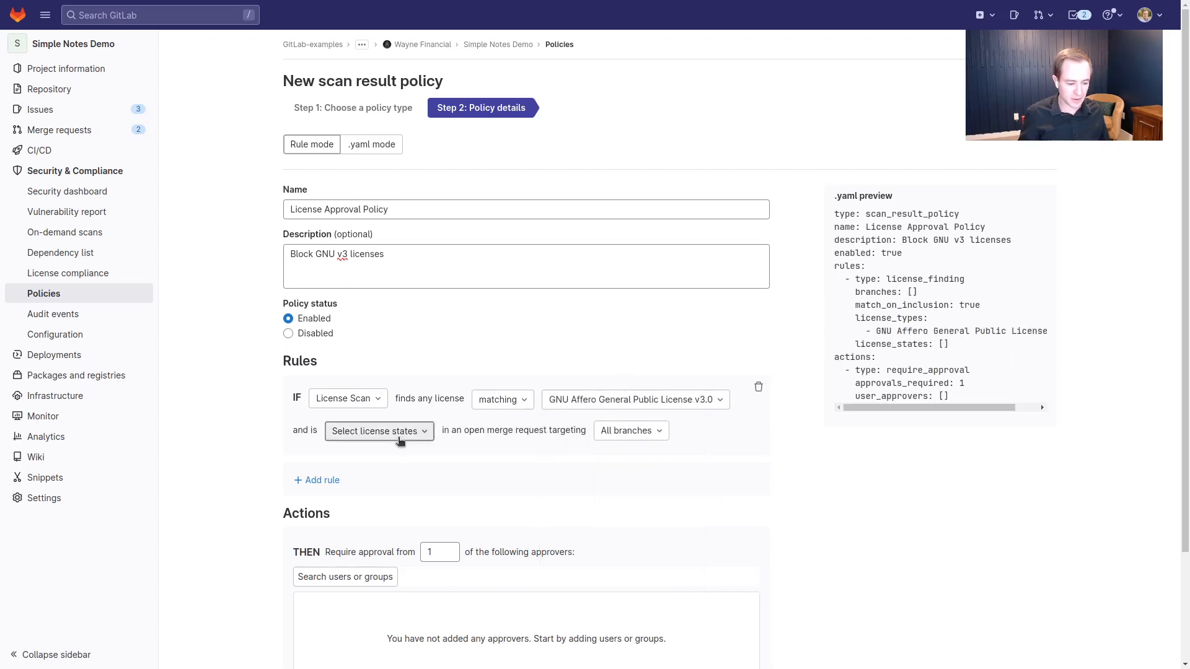
Limit the rule to Newly Detected licenses on merge requests targeting main
click(399, 433)
click(390, 483)
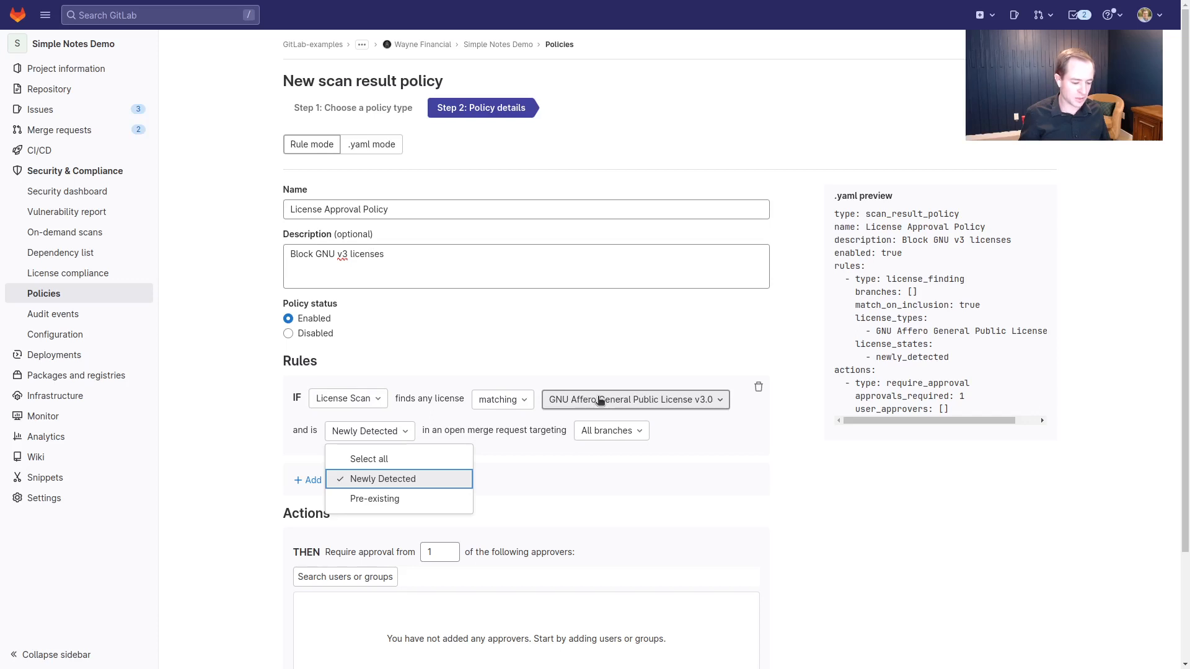
click(856, 530)
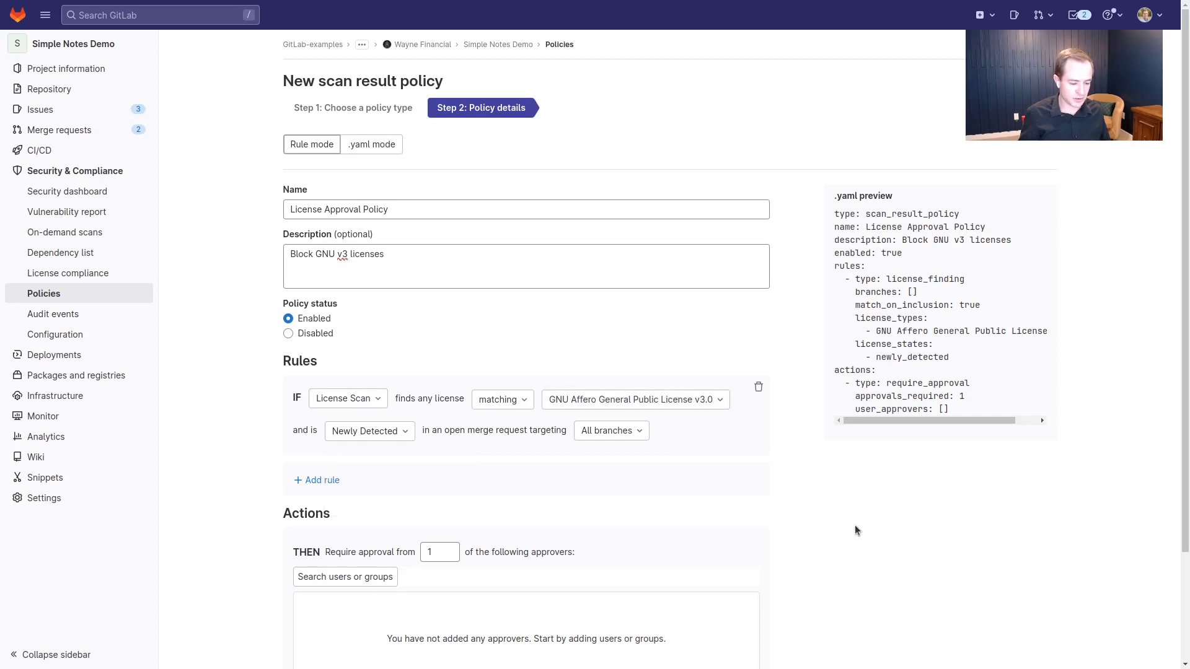
click(622, 439)
click(627, 523)
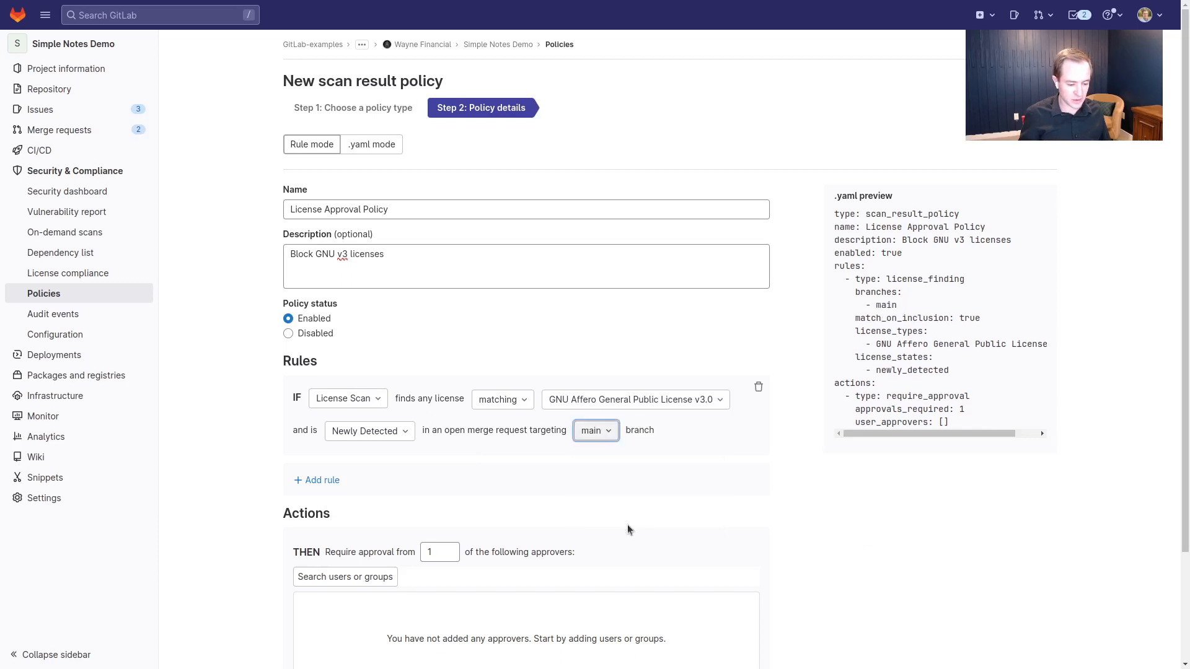
click(841, 521)
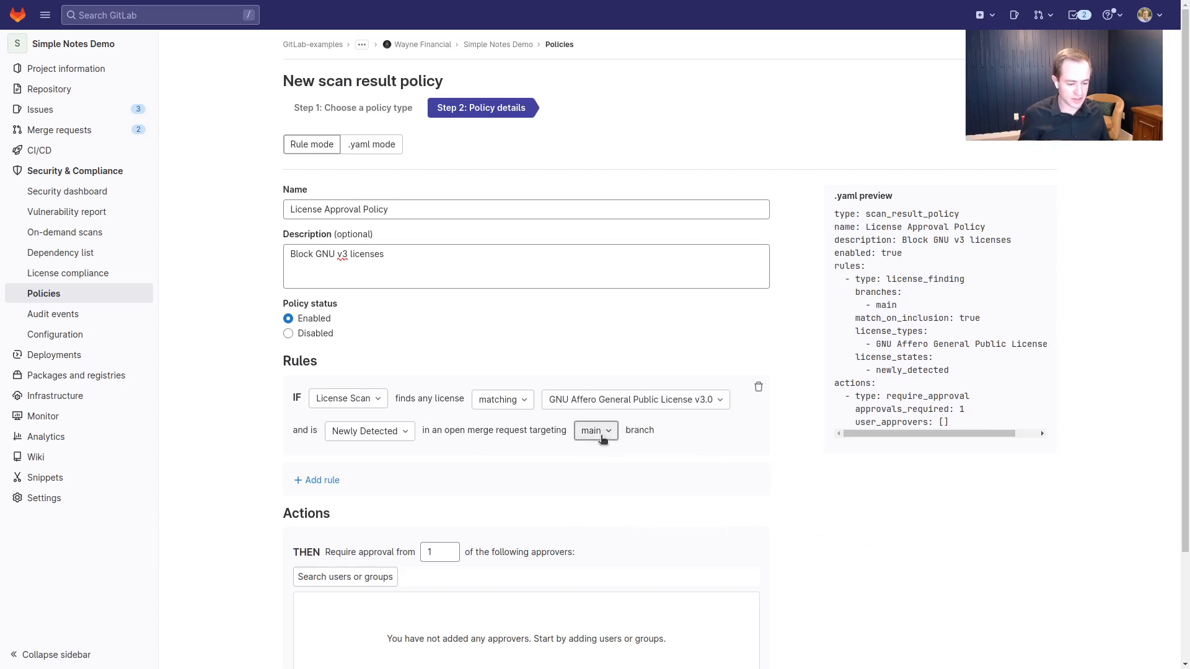
Review the license state options, leaving Newly Detected unchanged
click(383, 438)
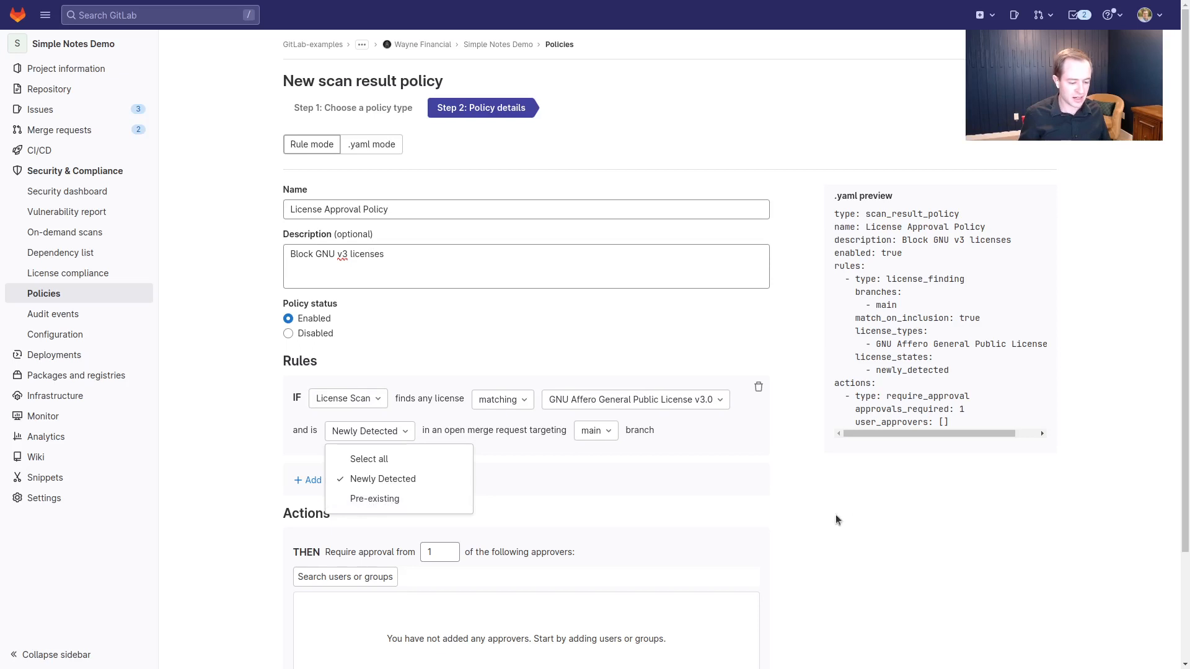
click(810, 514)
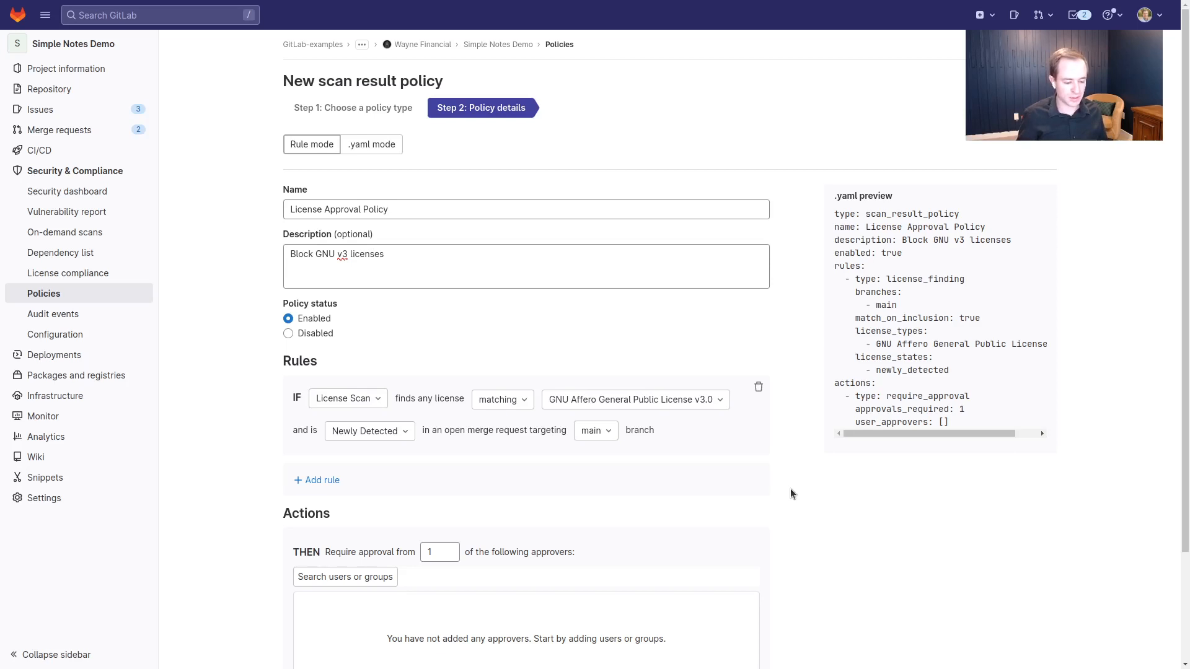
click(406, 433)
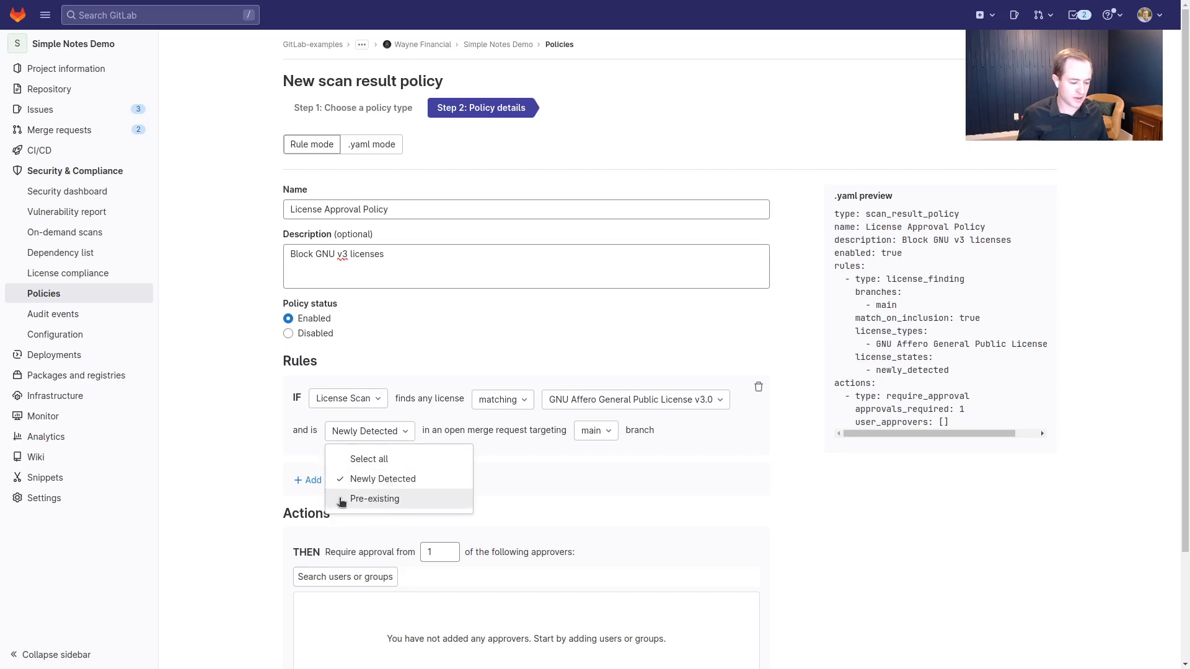
click(807, 505)
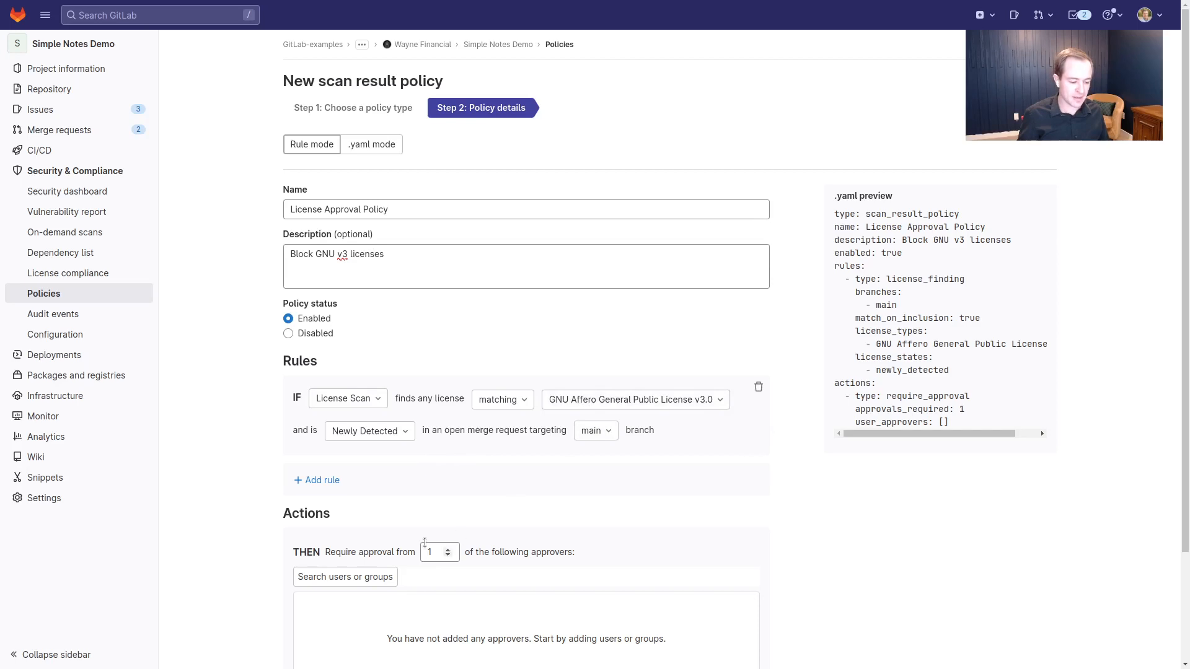
Search for the approver by username and add them as the policy's required approver
scroll(400, 494, down, 3)
click(353, 444)
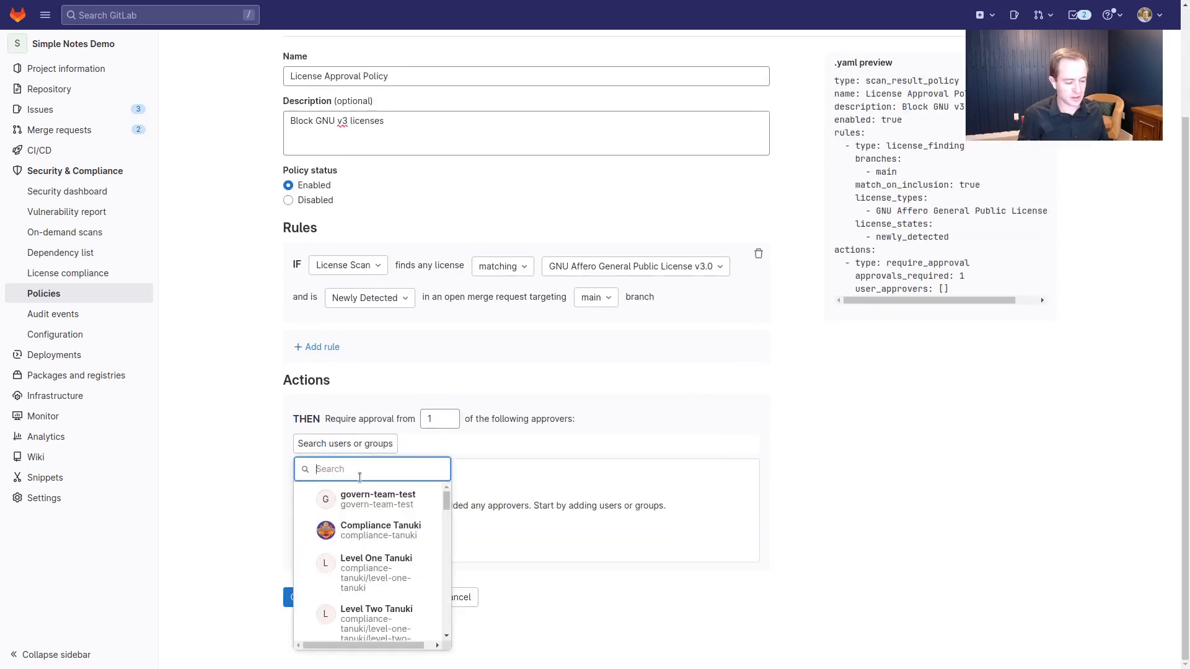
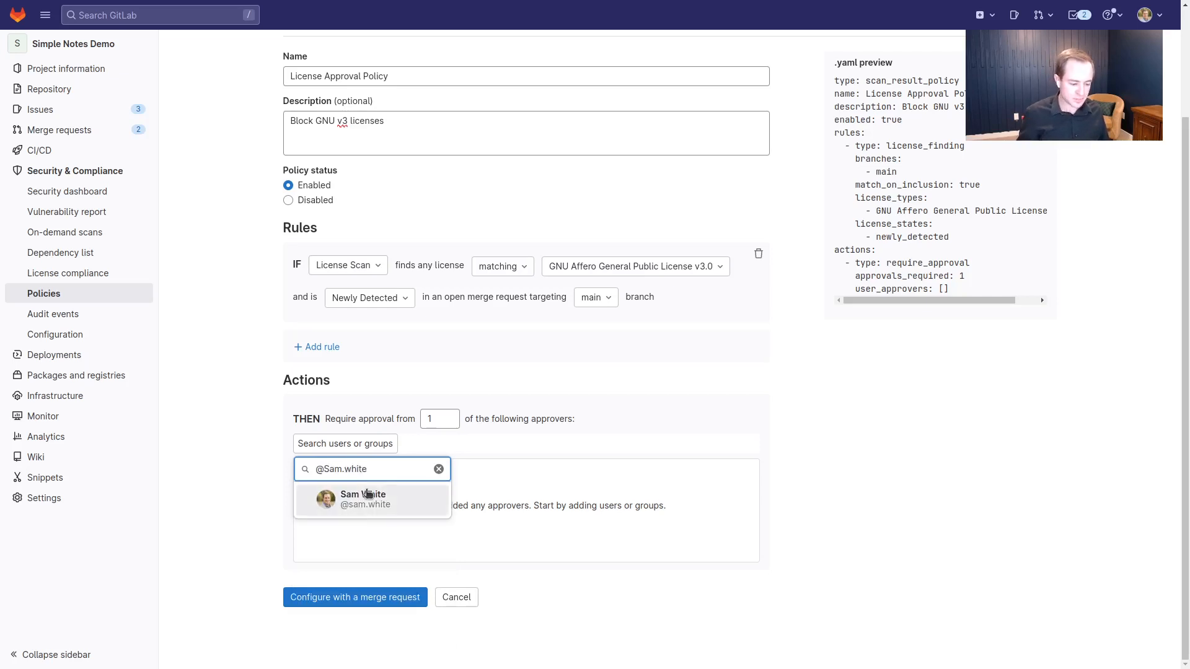
click(362, 507)
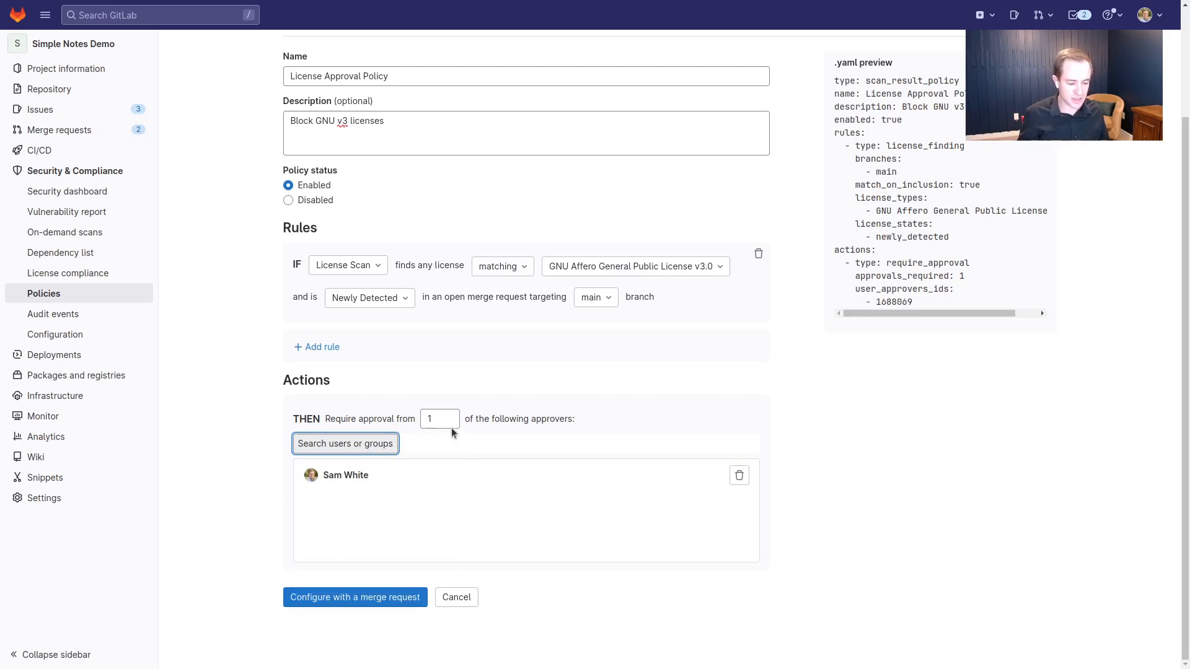
scroll(787, 405, up, 3)
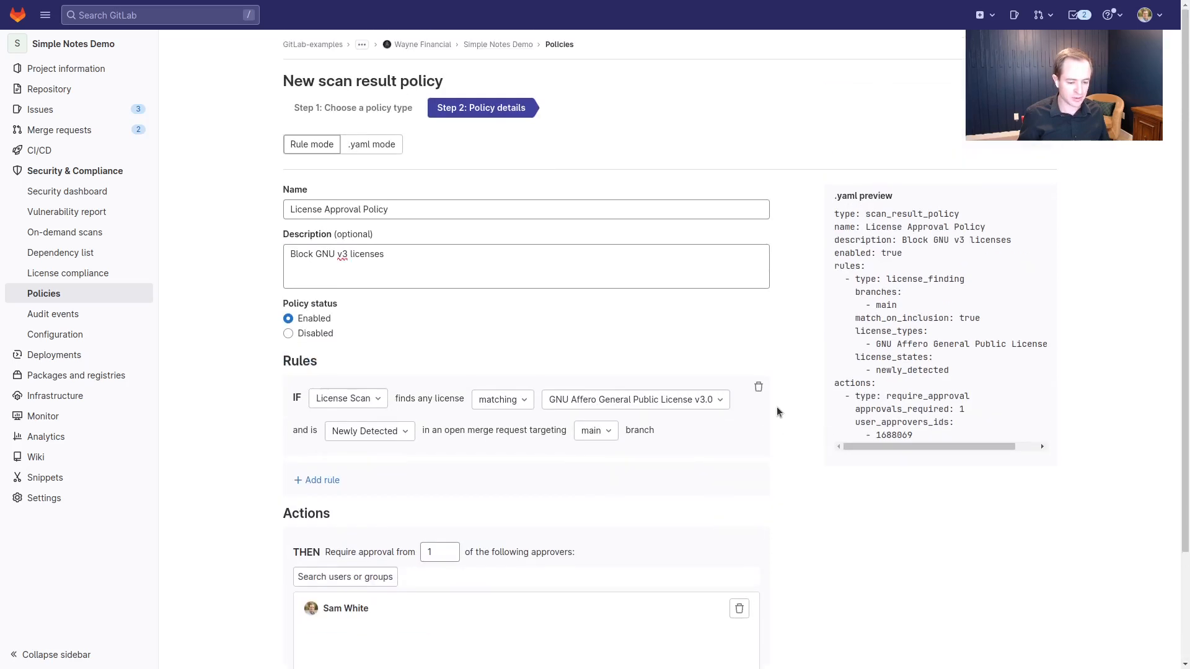
In the YAML, add 'GNU Affero General Public License v3 or later (AGPLv3+)' and submit via merge request
click(391, 148)
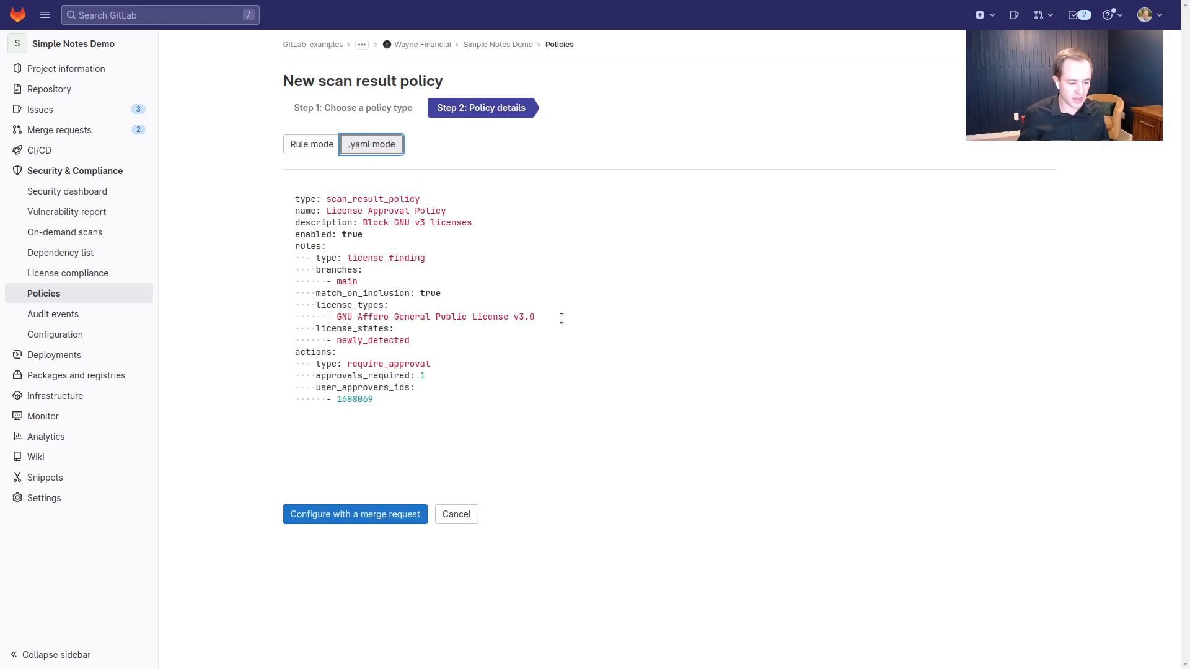
click(562, 318)
key(Return)
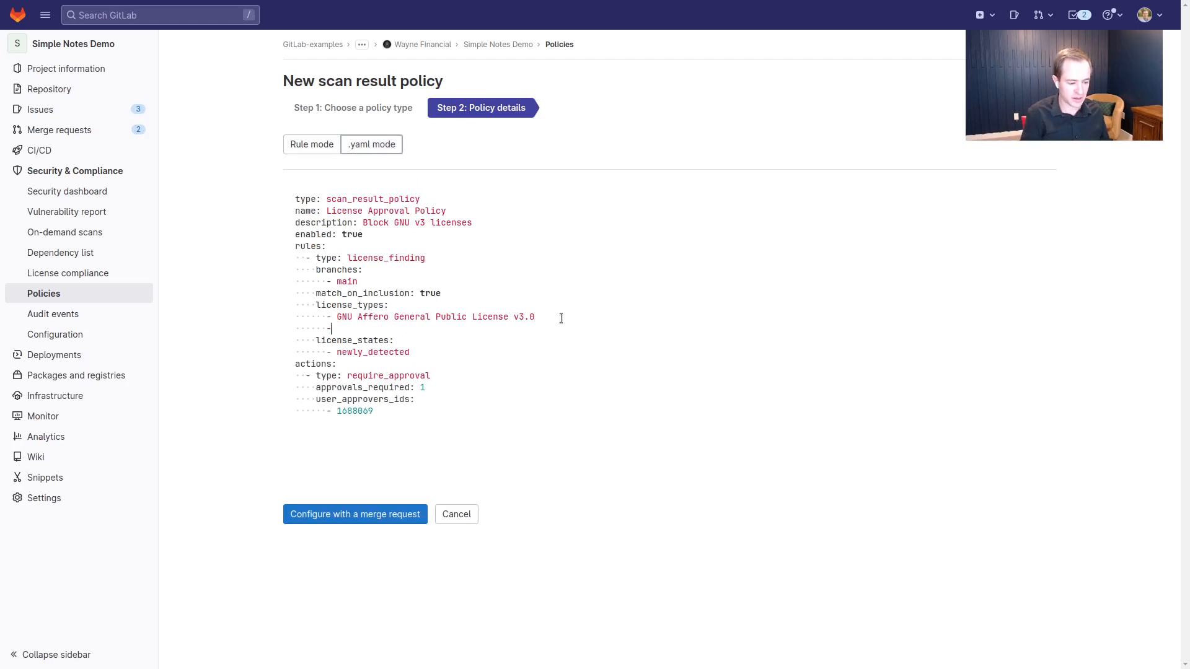
text(-)
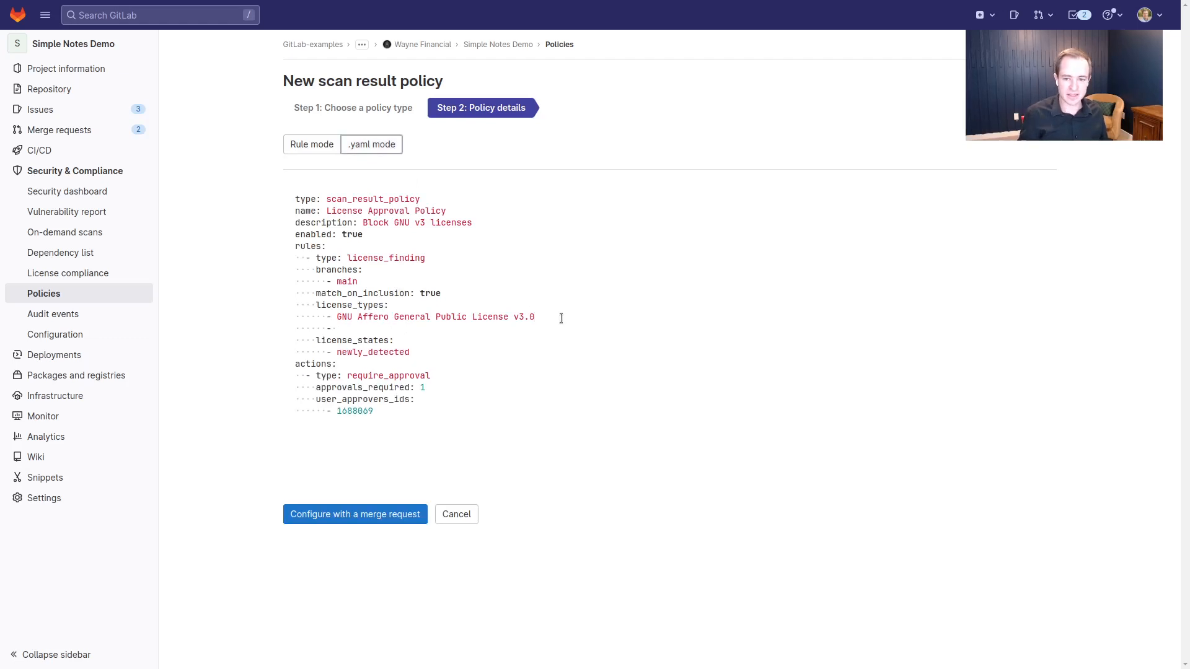
key(ctrl+v)
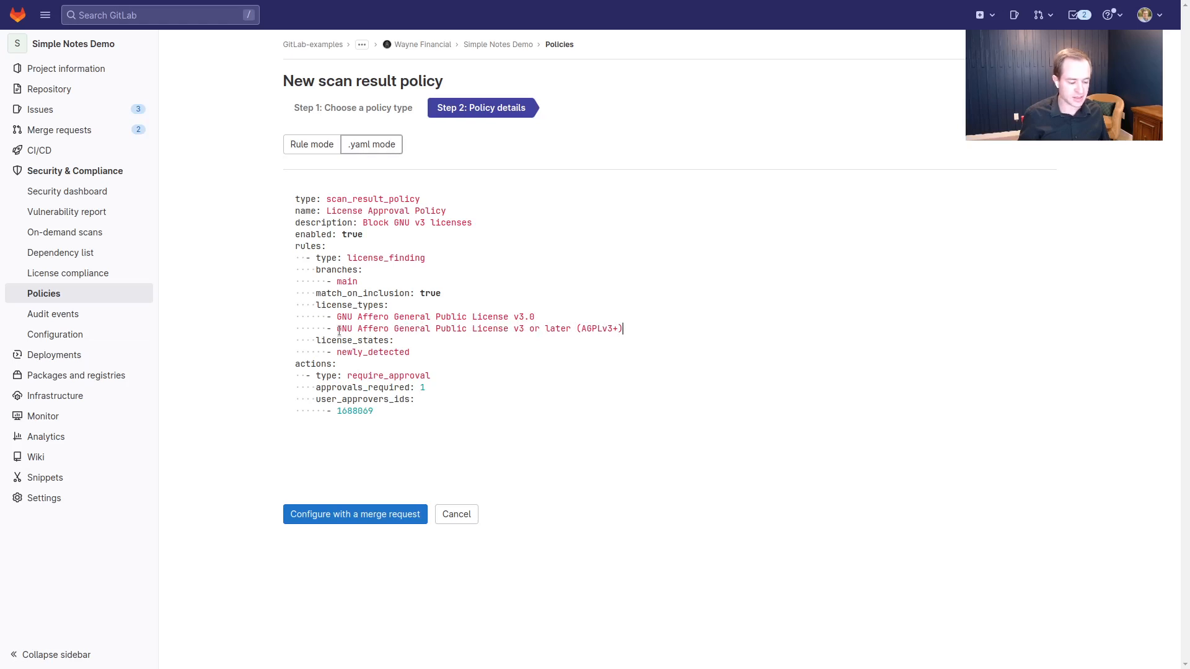
click(325, 516)
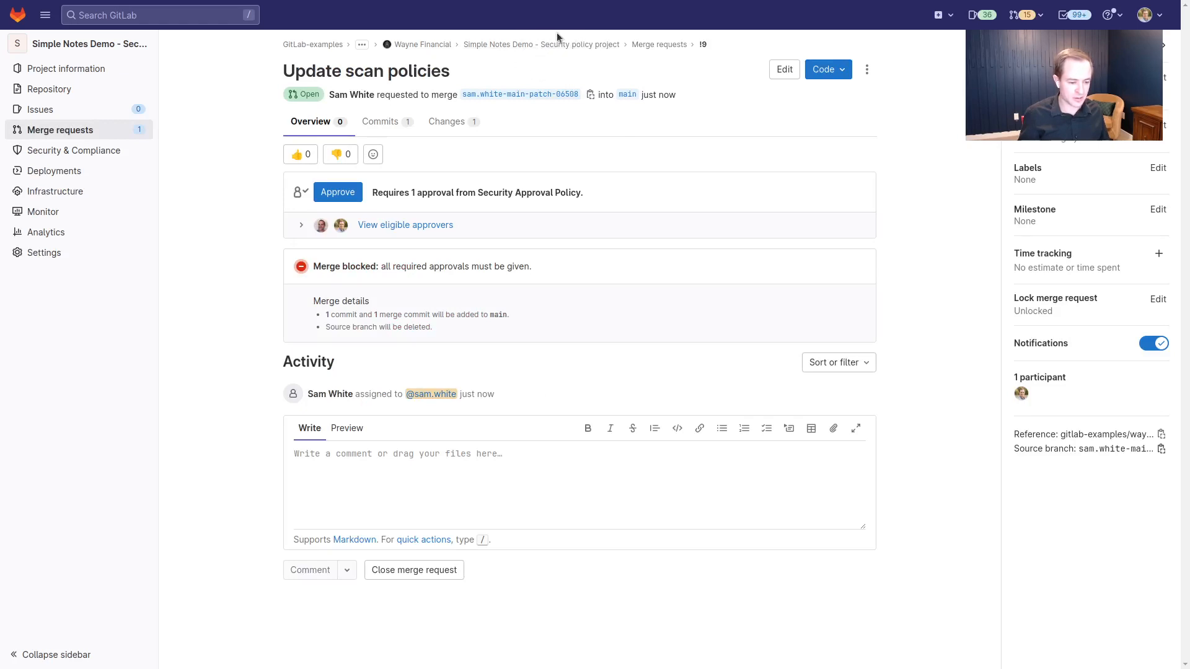
Review the policy file changes, then approve and merge 'Update scan policies' into main
click(455, 135)
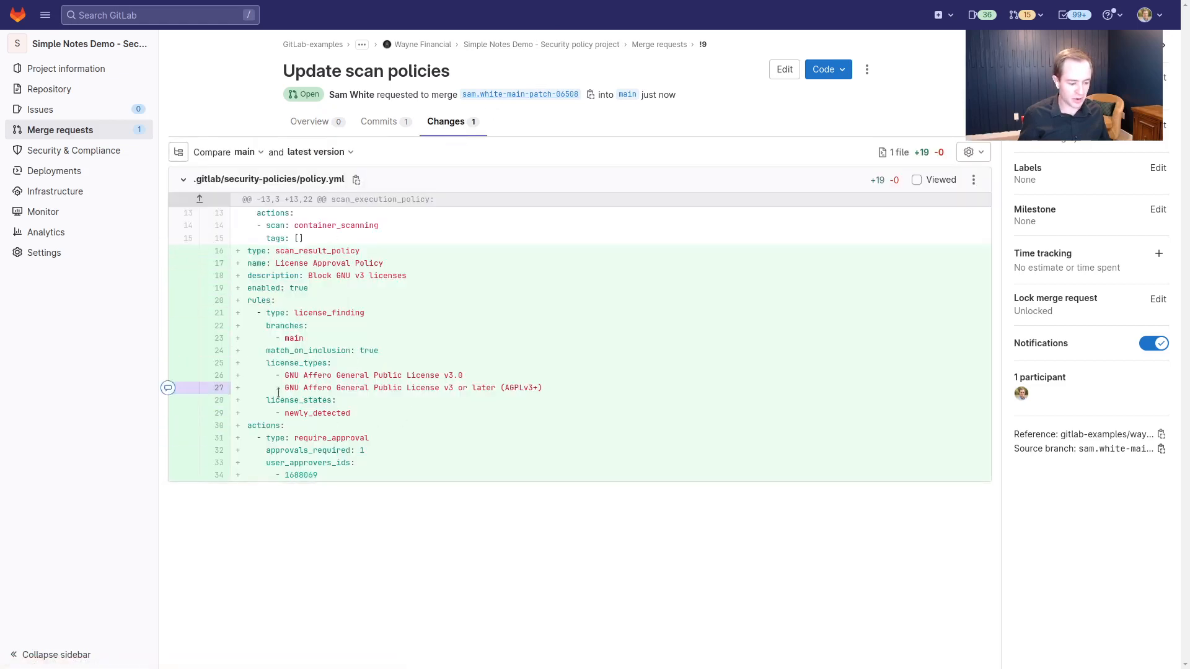
click(314, 135)
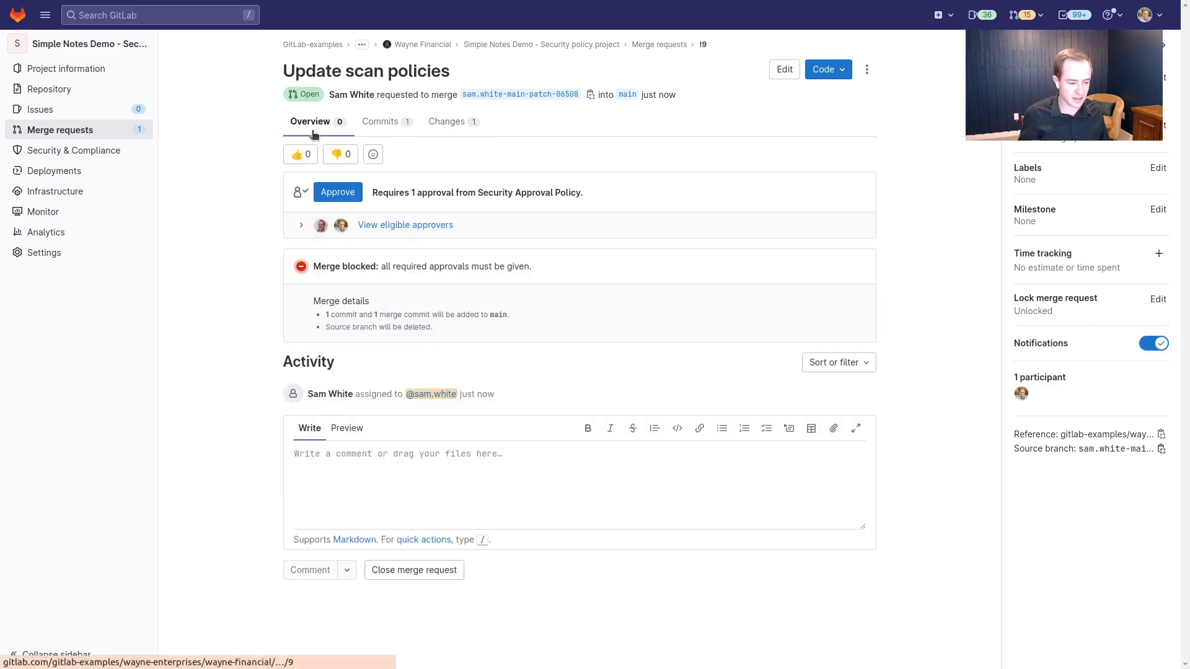
click(342, 195)
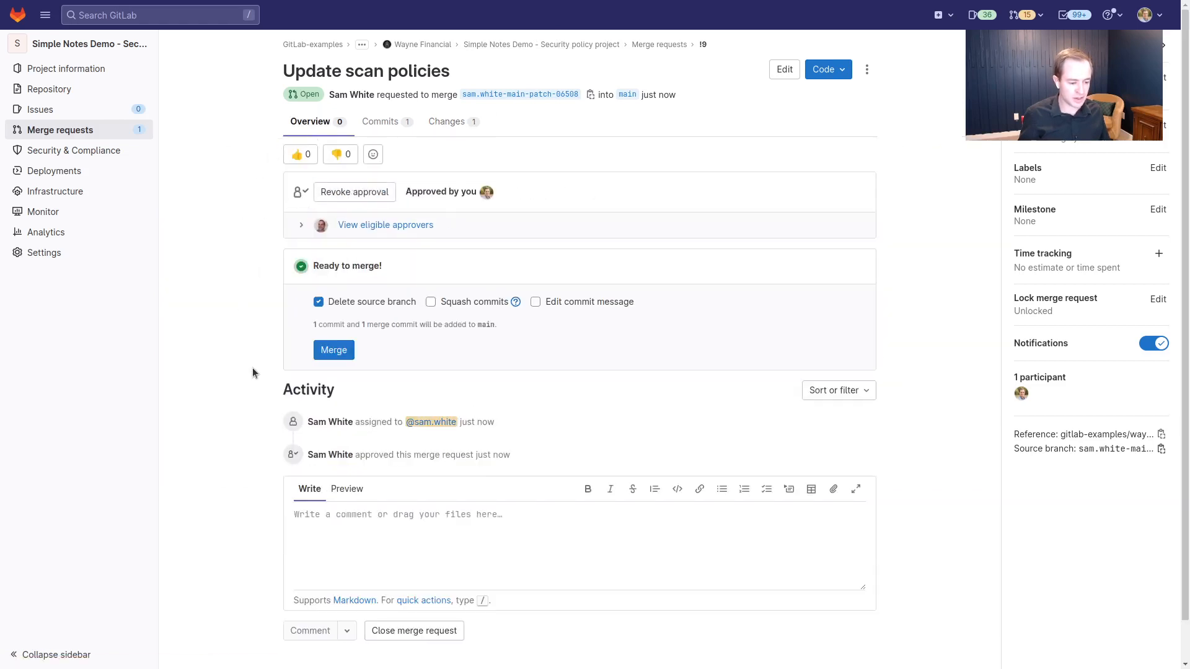
click(334, 349)
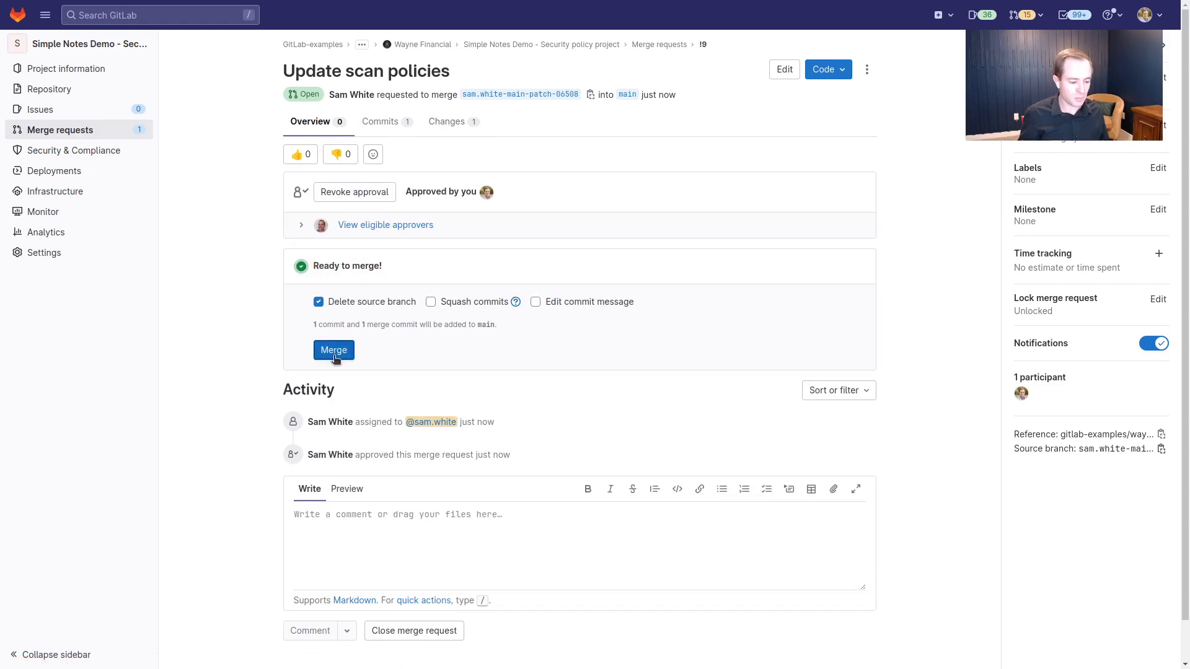
click(336, 357)
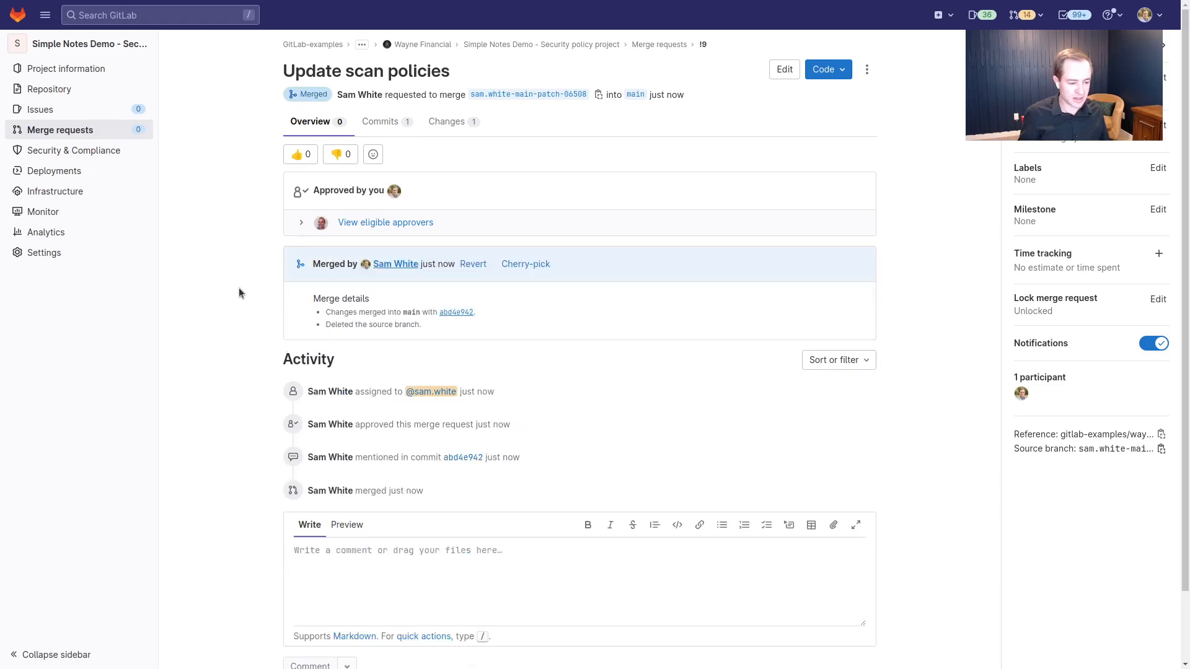
Go from Wayne Financial to Simple Notes Demo's Policies list, then its merge requests
click(419, 46)
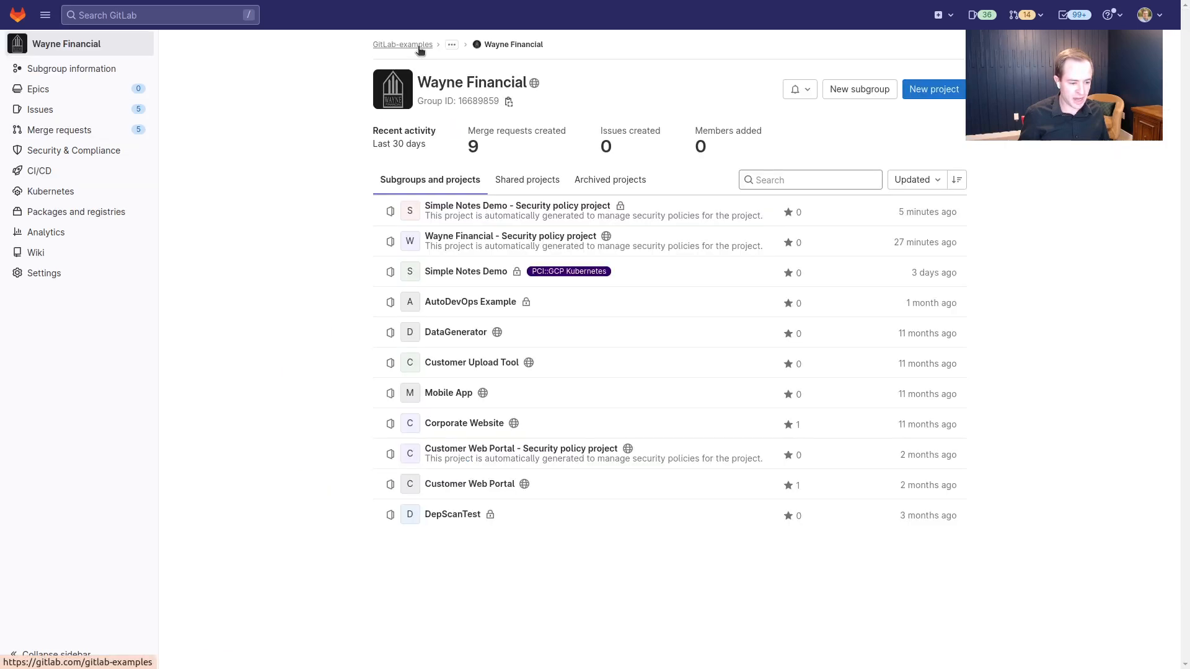
click(450, 276)
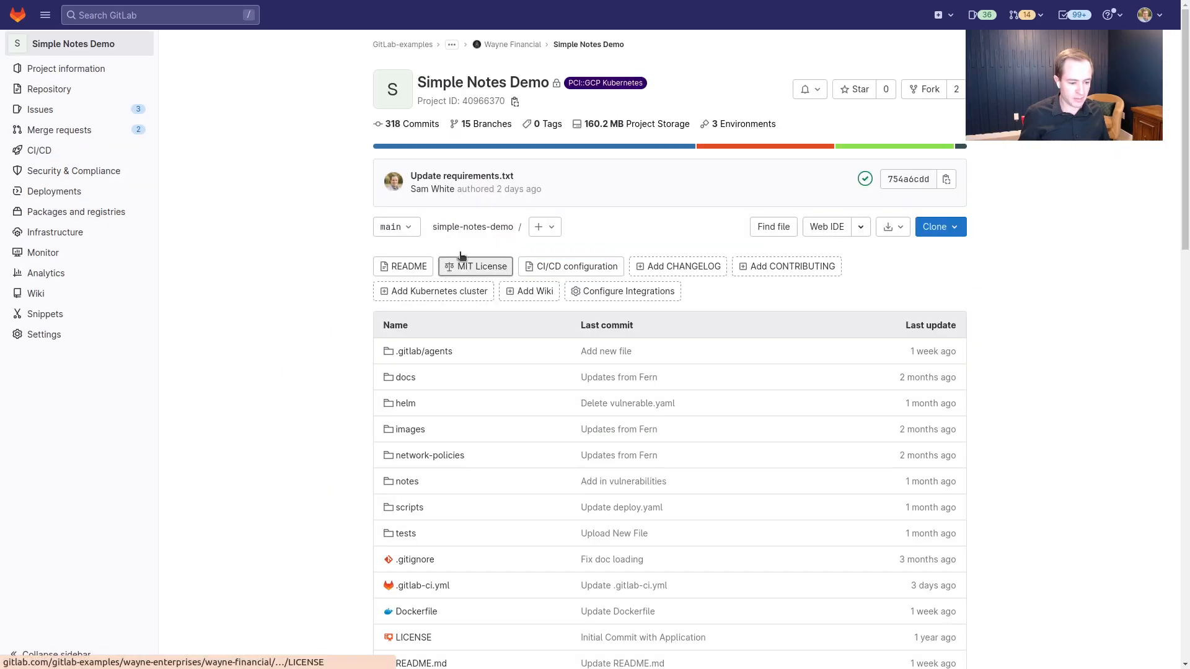
mouse_move(94, 179)
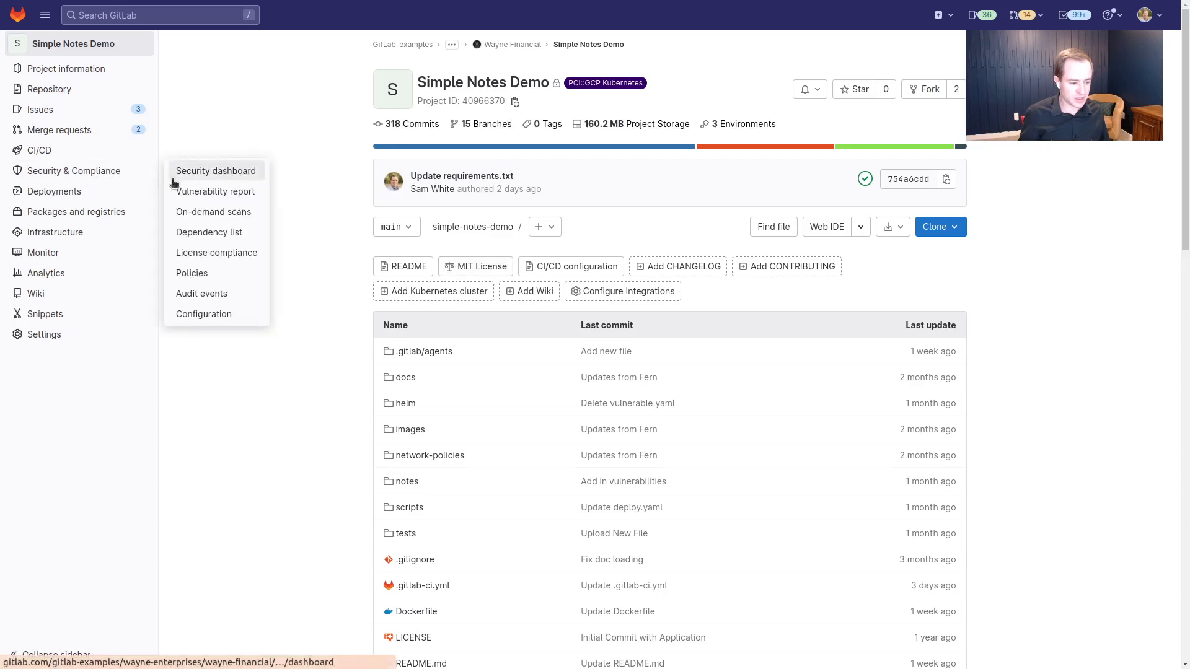
click(198, 280)
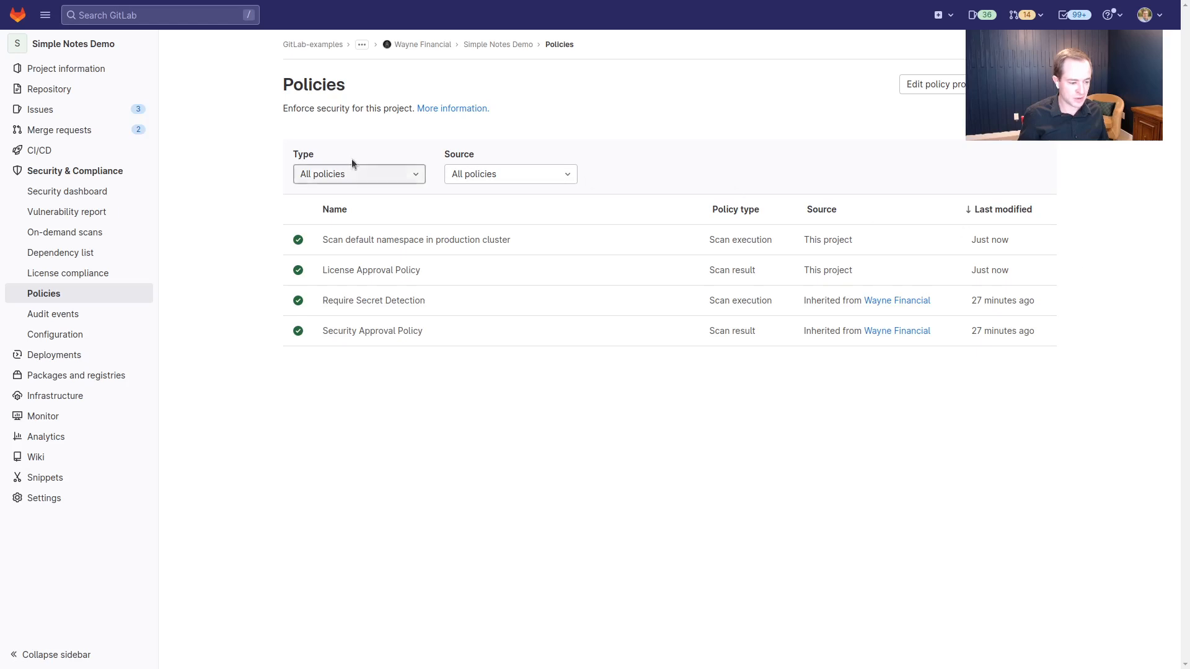
click(116, 139)
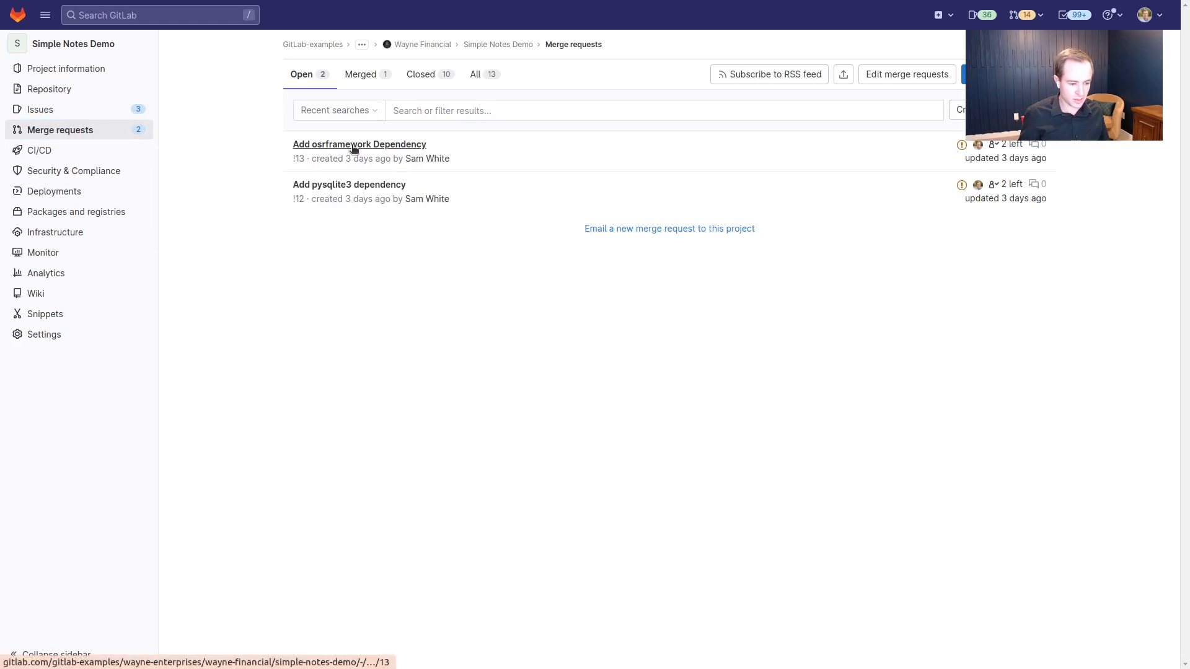
Open 'Add osrframework Dependency' and expand License Compliance to show AGPLv3+ denied
click(353, 146)
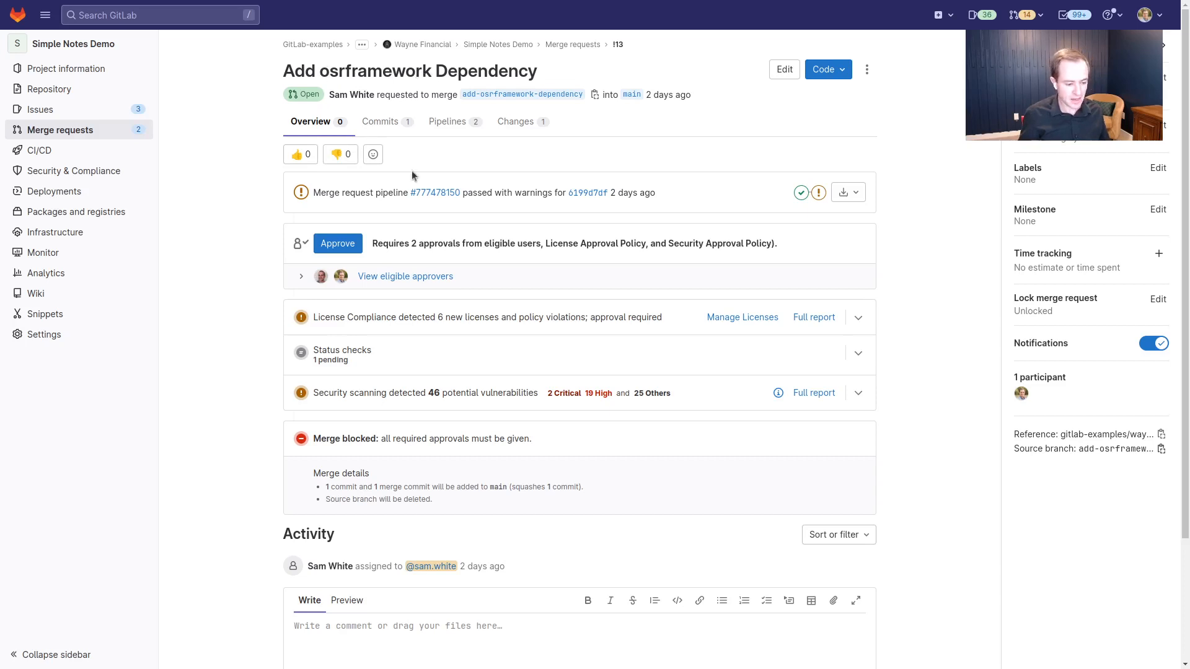
click(858, 318)
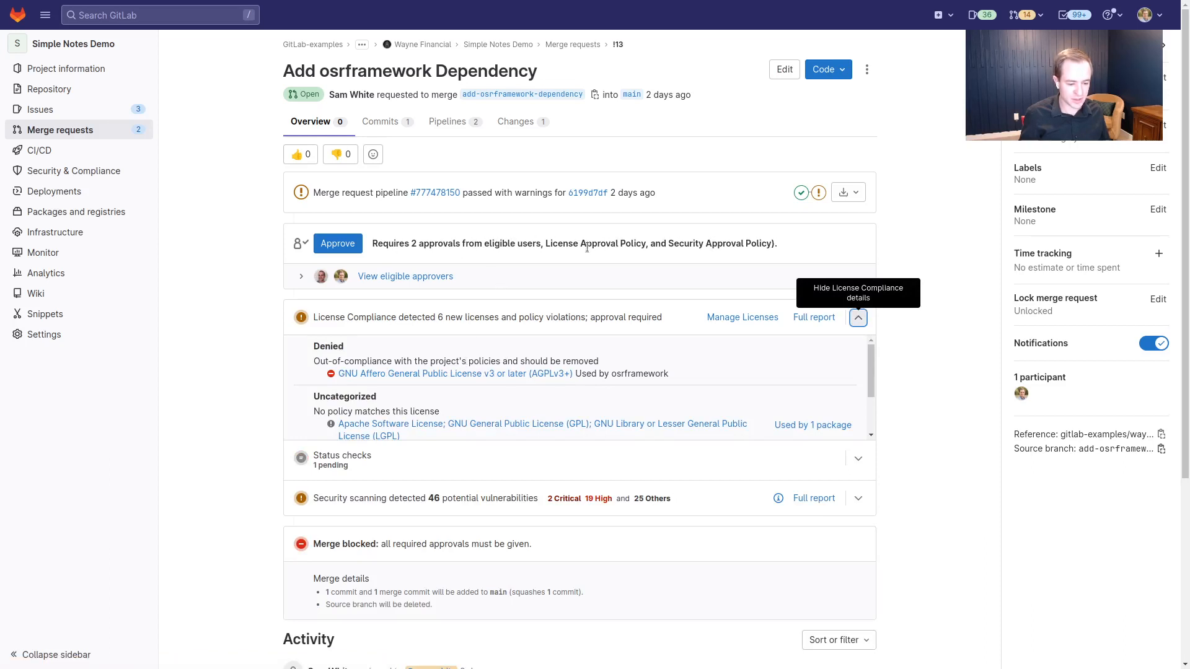
drag(545, 244, 641, 244)
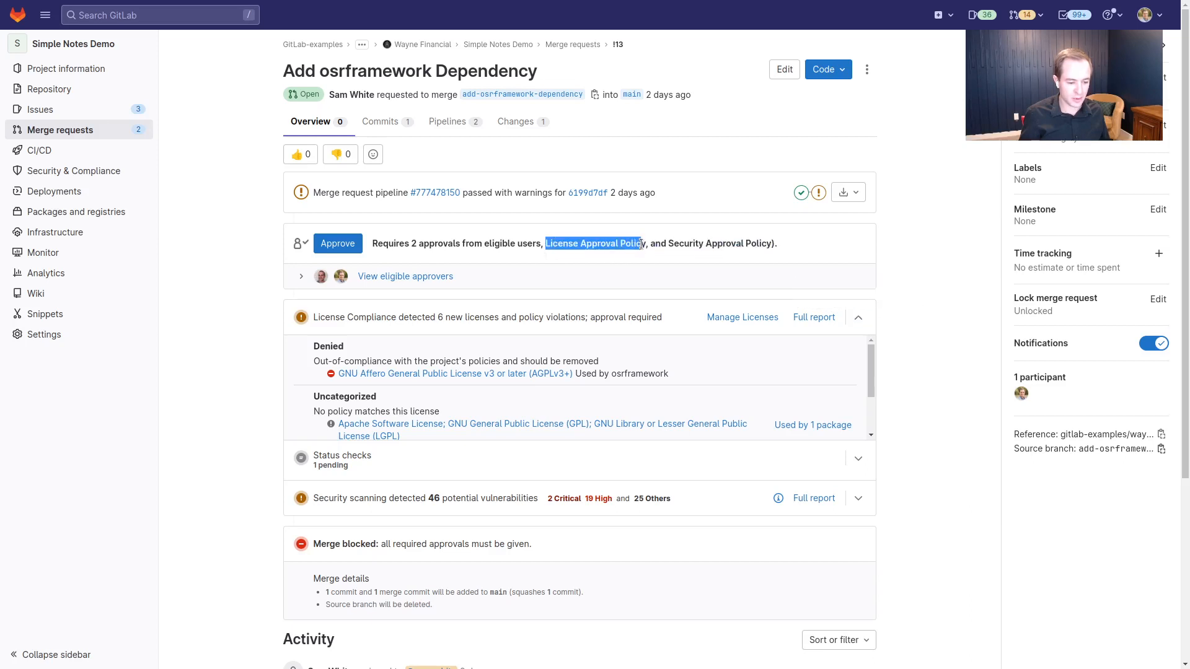
click(235, 375)
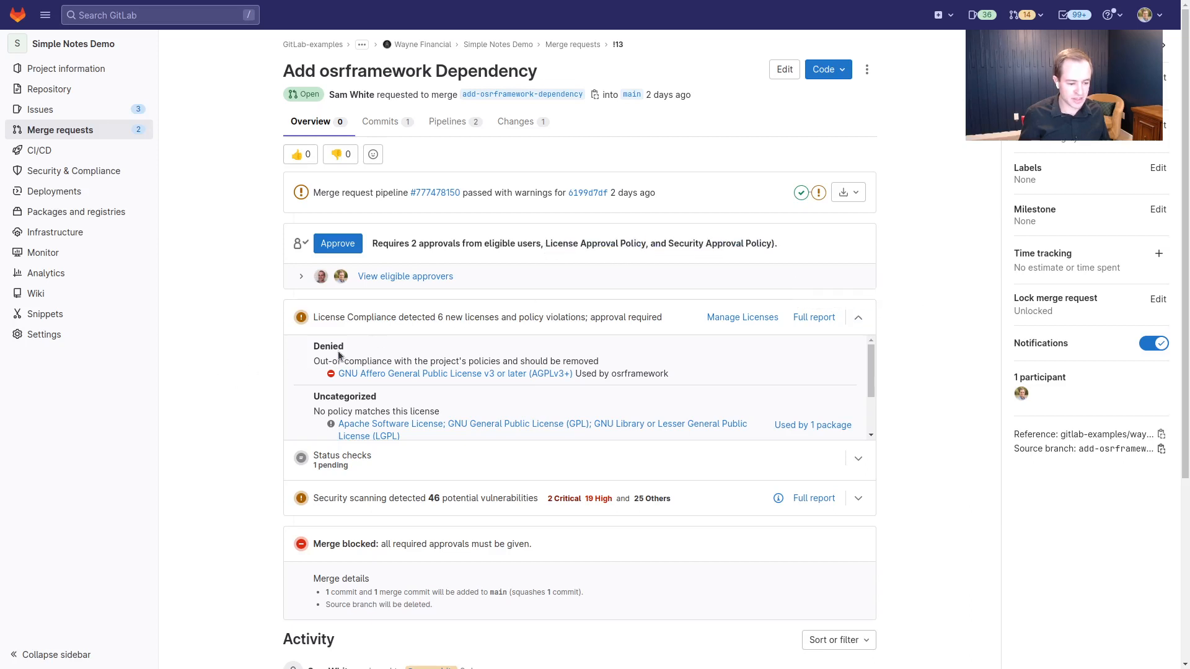